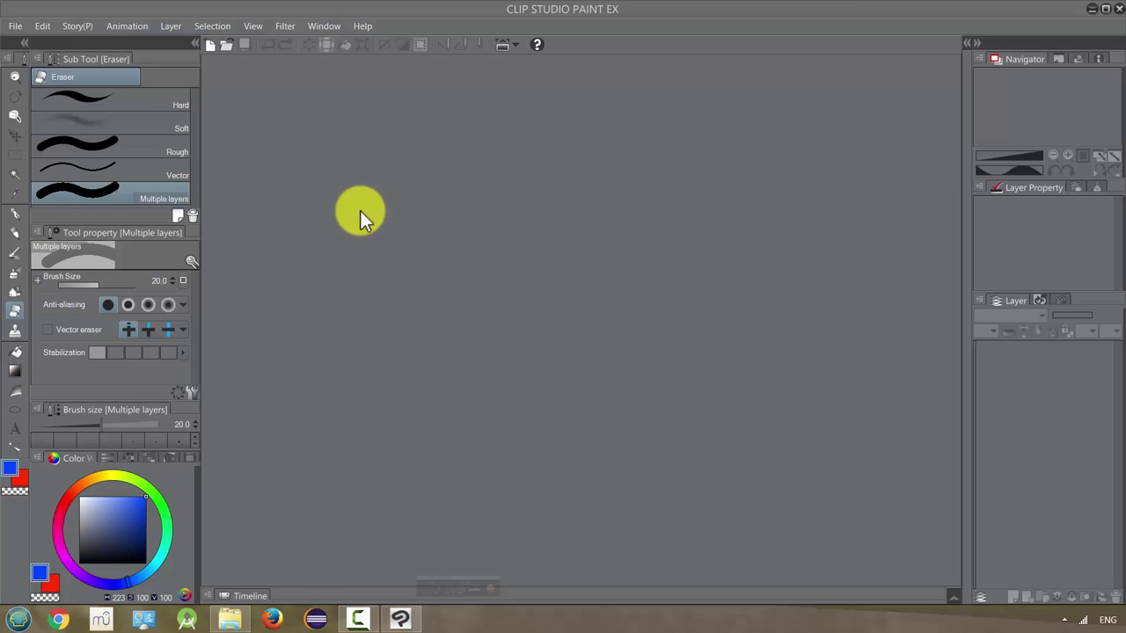
# Start a new multiple-page work with 4 pages and name it 'Batch Story'.
pyautogui.click(15, 27)
pyautogui.click(20, 45)
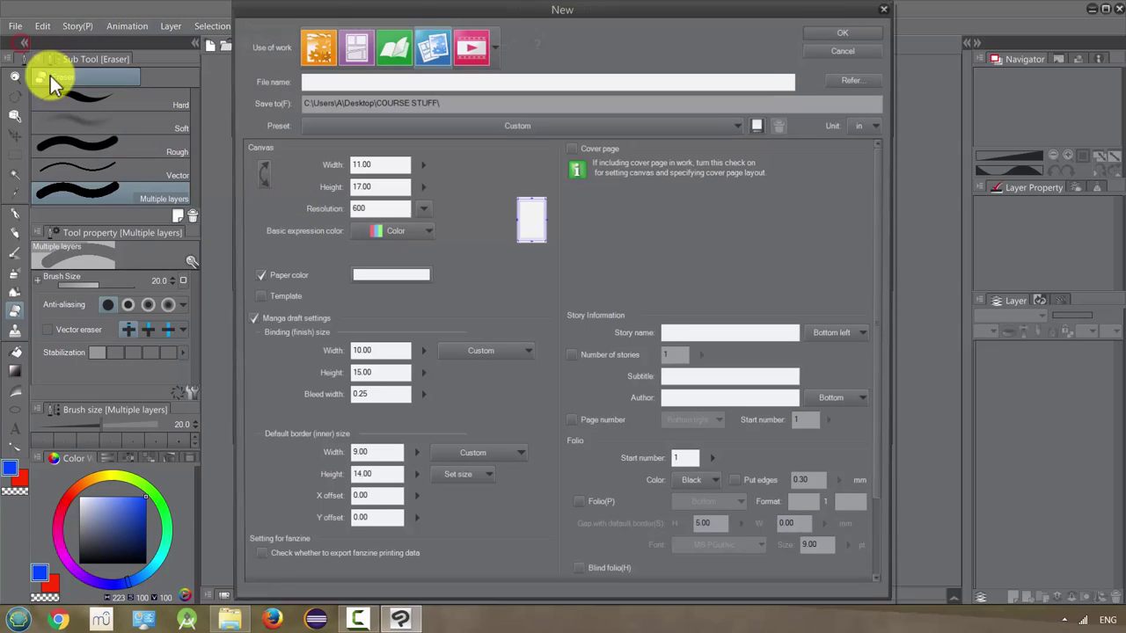
pyautogui.moveTo(877, 185); pyautogui.dragTo(842, 266)
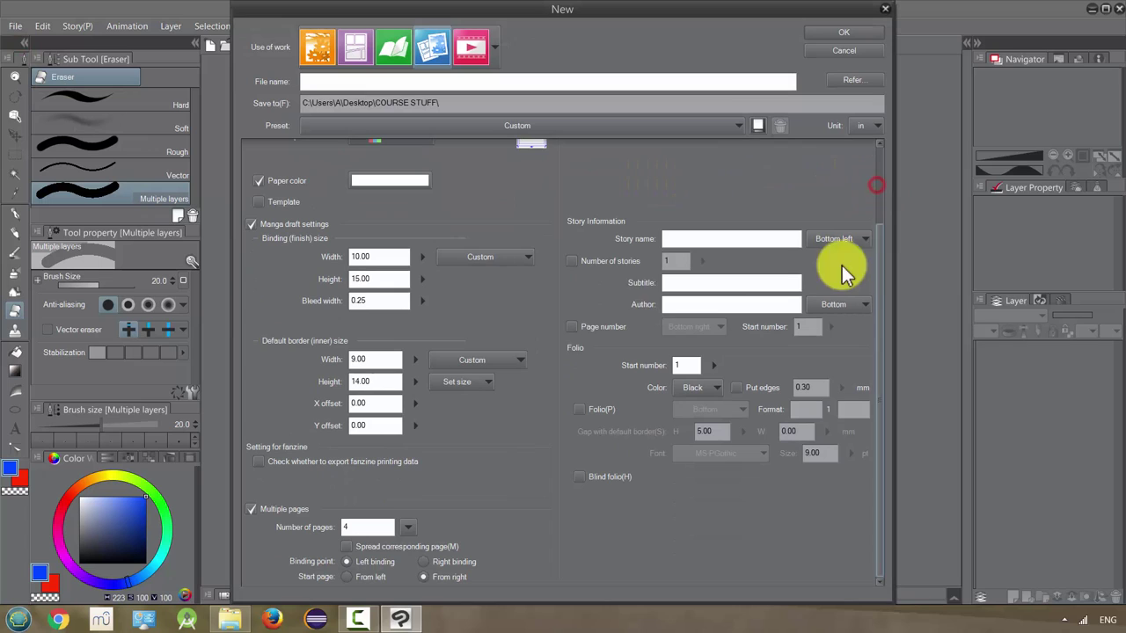
pyautogui.click(254, 511)
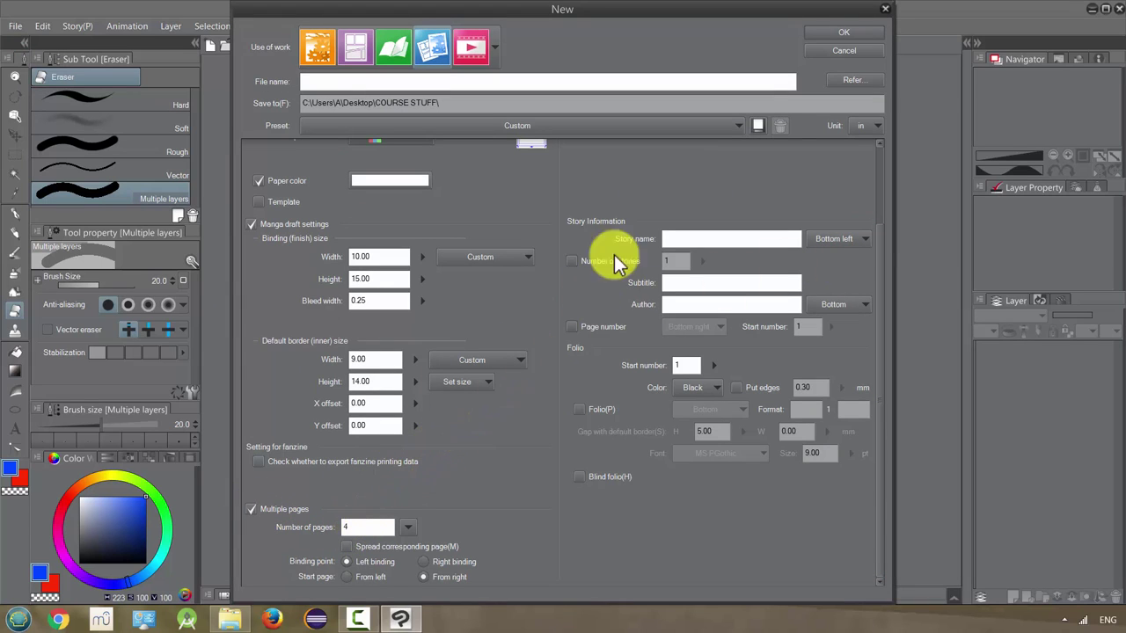
pyautogui.click(837, 29)
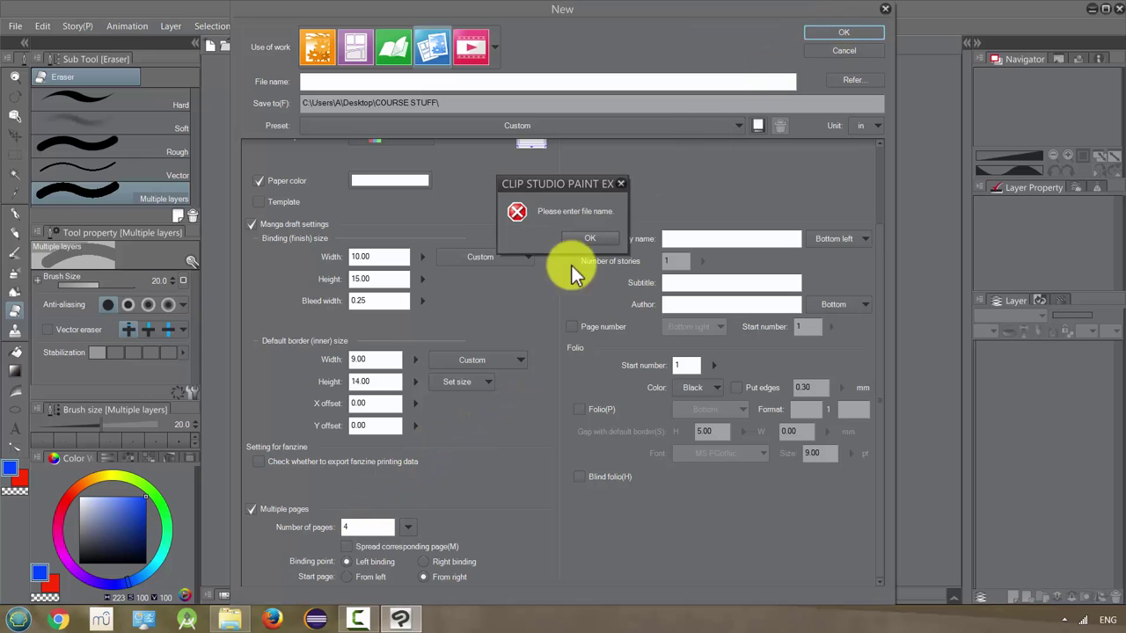
pyautogui.click(583, 240)
pyautogui.click(402, 82)
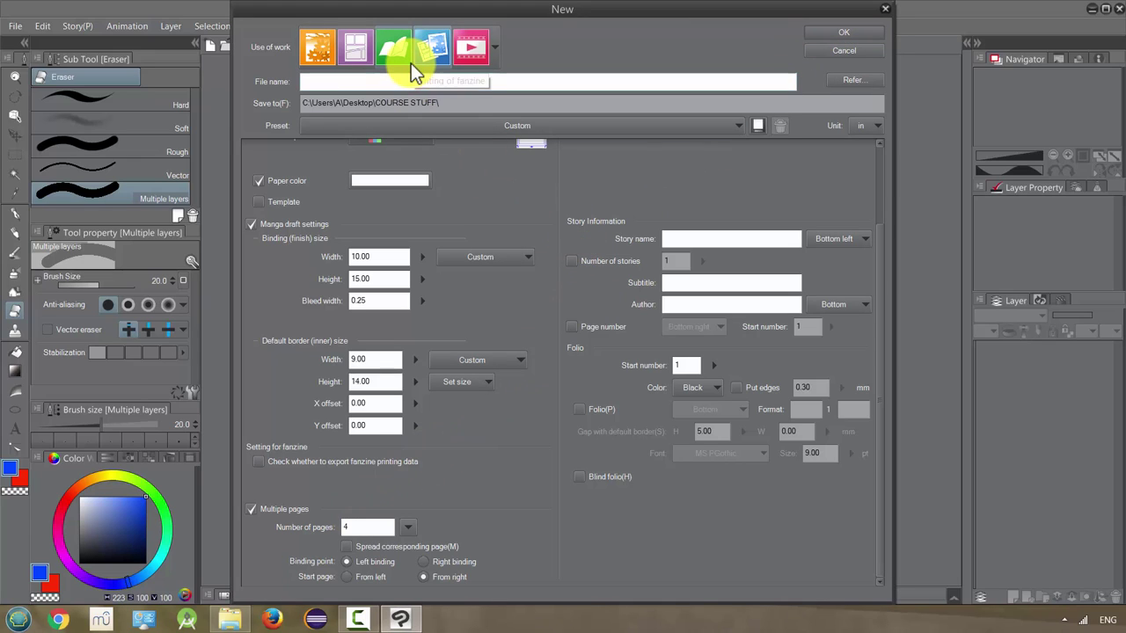
pyautogui.write('Batch Story')
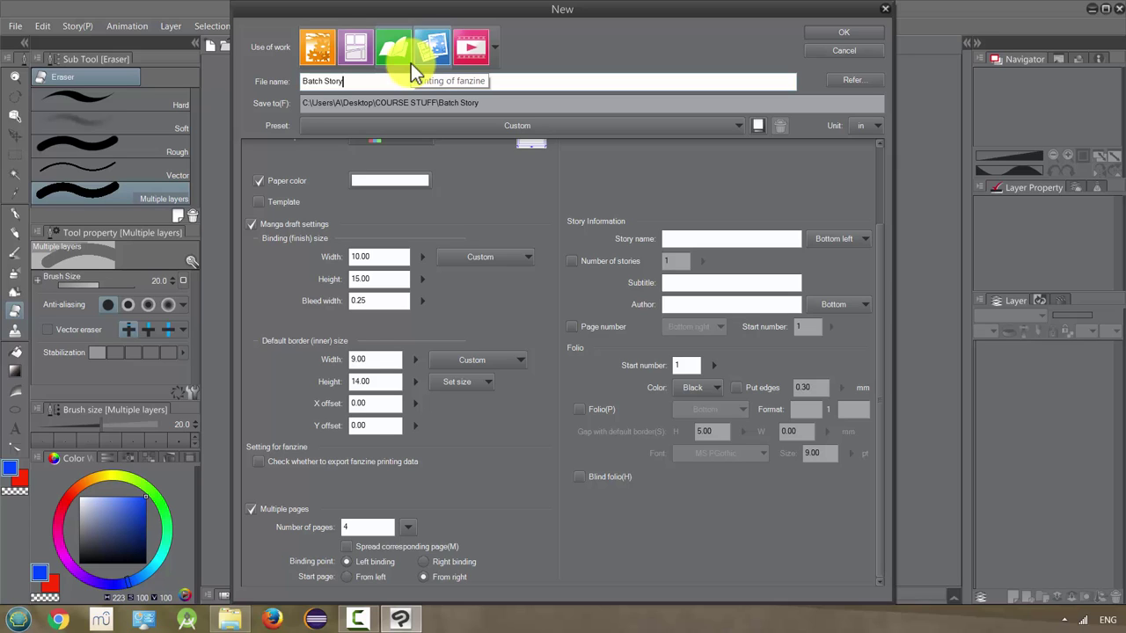
# Confirm the New dialog to create the four-page Batch Story work.
pyautogui.click(834, 33)
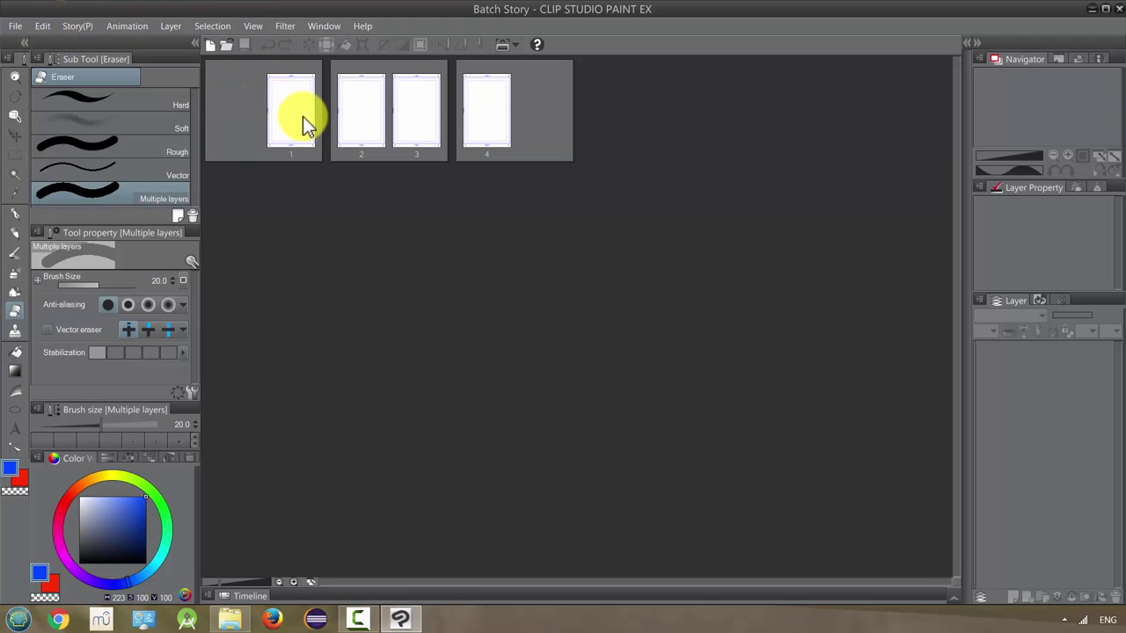
# Configure a batch process running New Raster Layer on all pages, closing with overwriting.
pyautogui.click(14, 28)
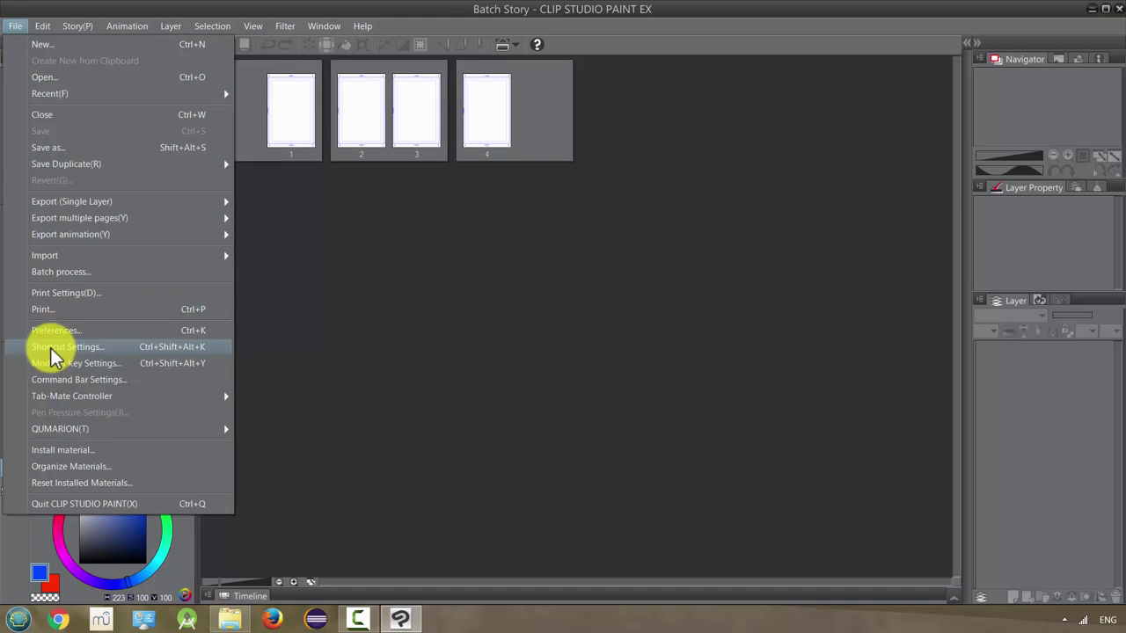
pyautogui.click(55, 278)
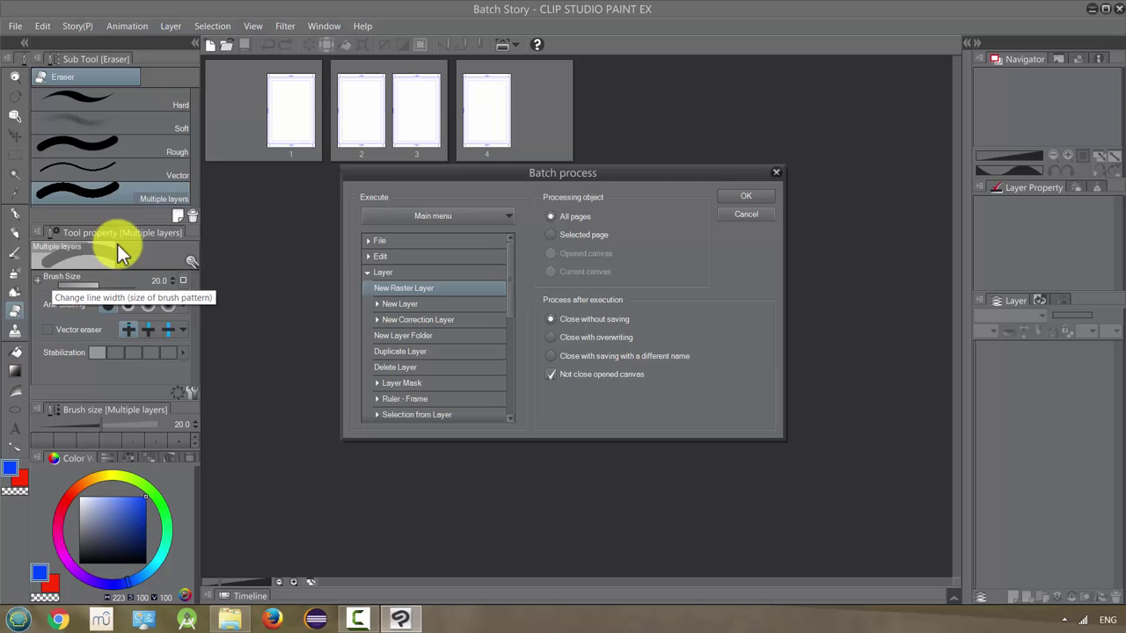
pyautogui.moveTo(512, 262)
pyautogui.mouseDown()
pyautogui.moveTo(507, 364)
pyautogui.moveTo(506, 249)
pyautogui.mouseUp()
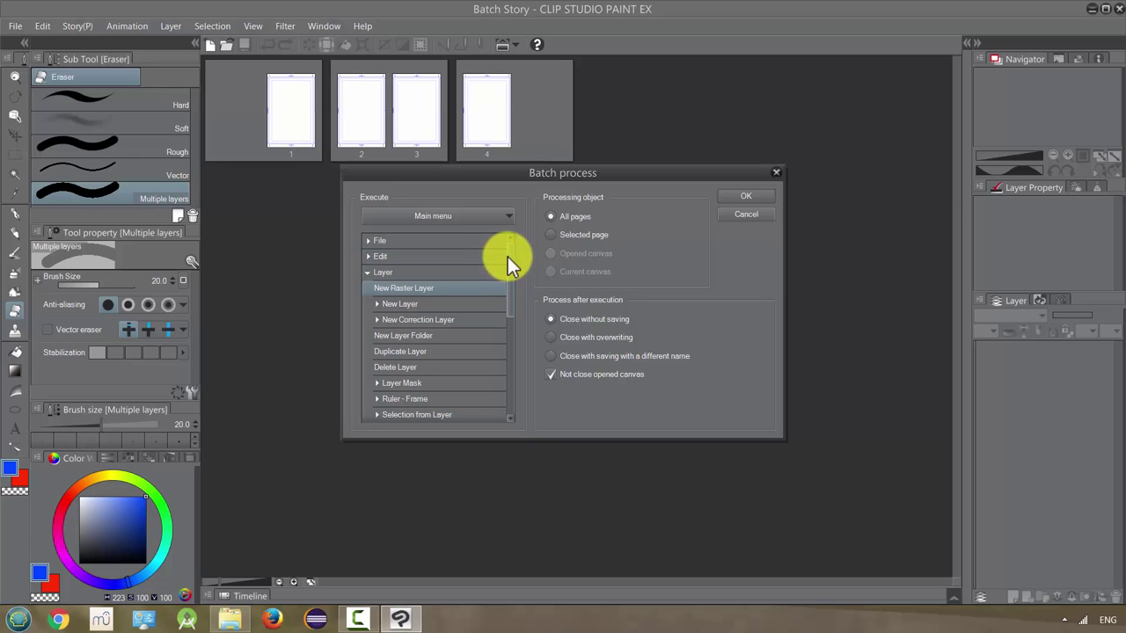
pyautogui.click(399, 288)
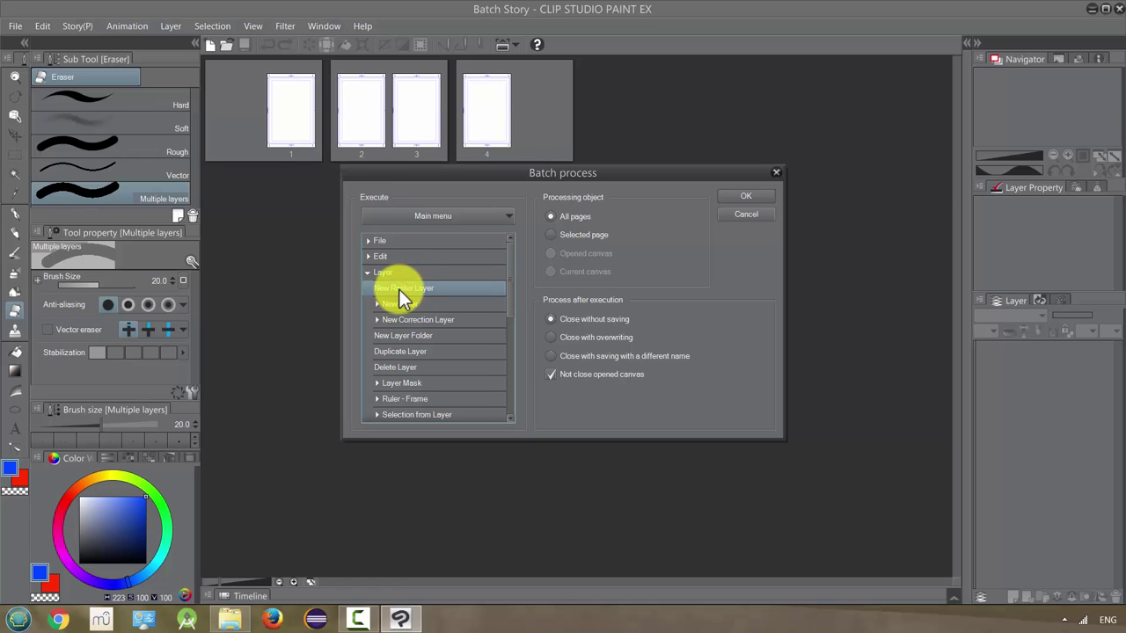
pyautogui.click(551, 235)
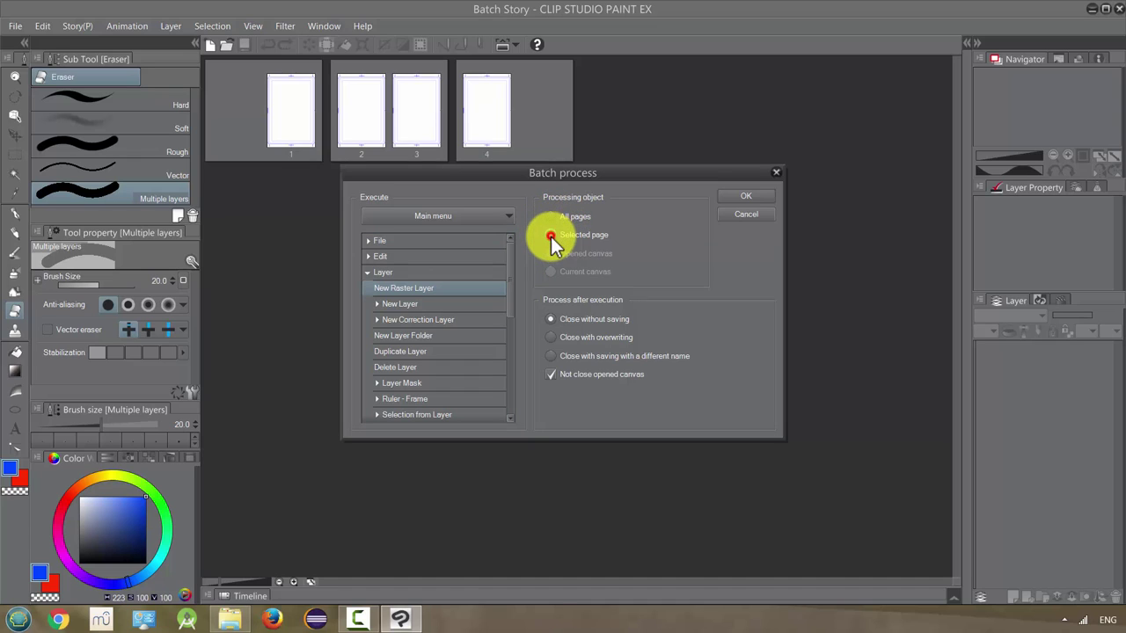
pyautogui.click(551, 216)
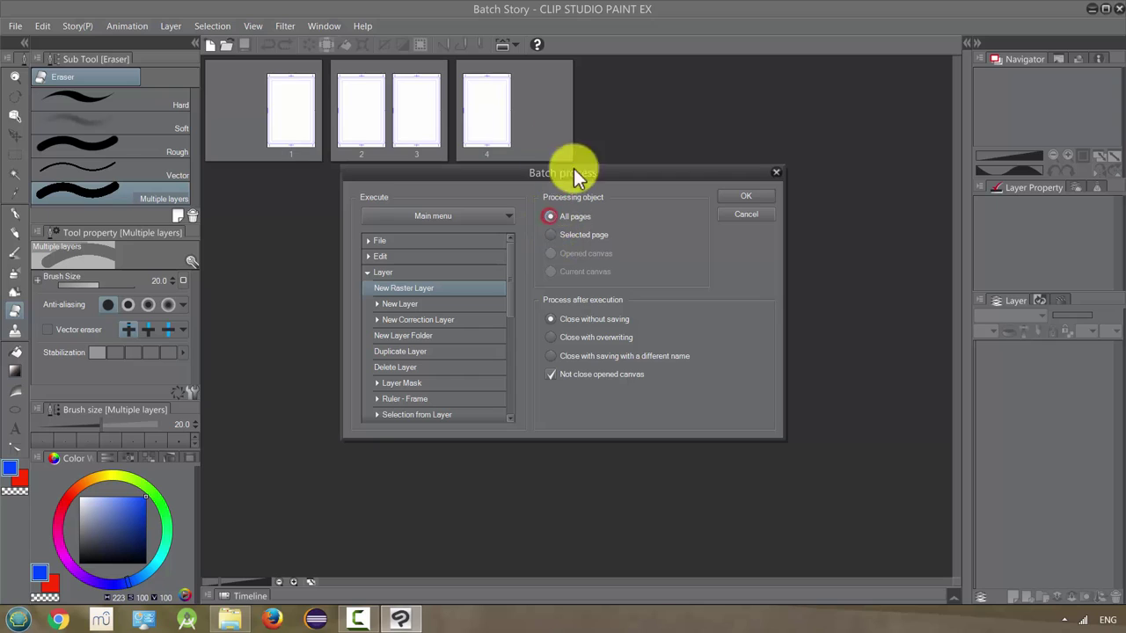
pyautogui.click(551, 337)
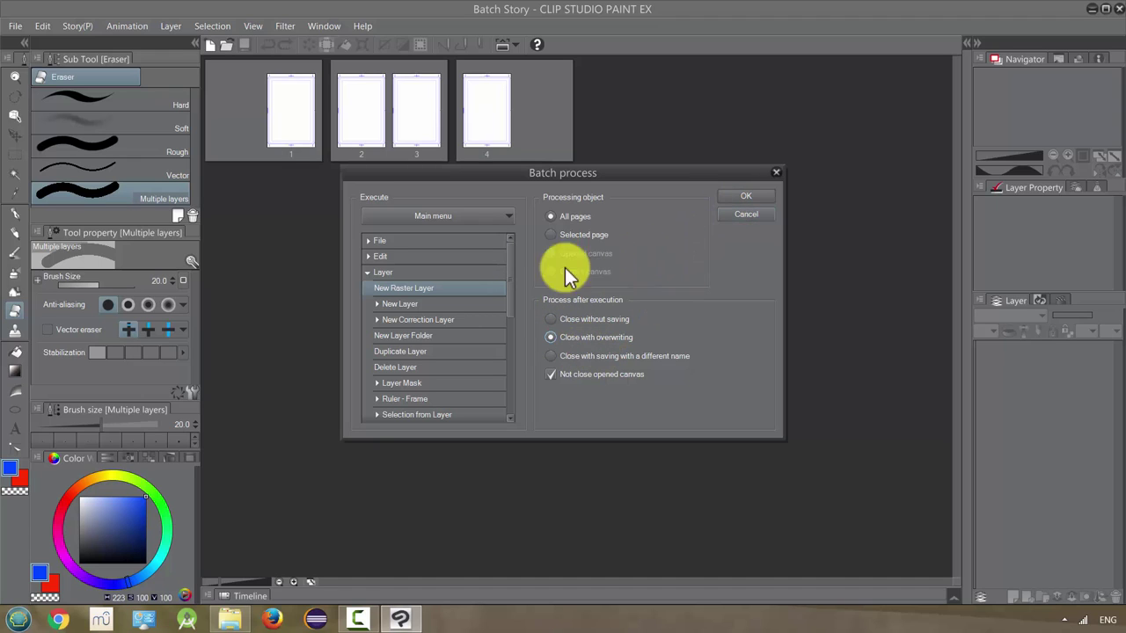
# Run the New Raster Layer batch, turning off the per-page confirmation dialog.
pyautogui.click(730, 198)
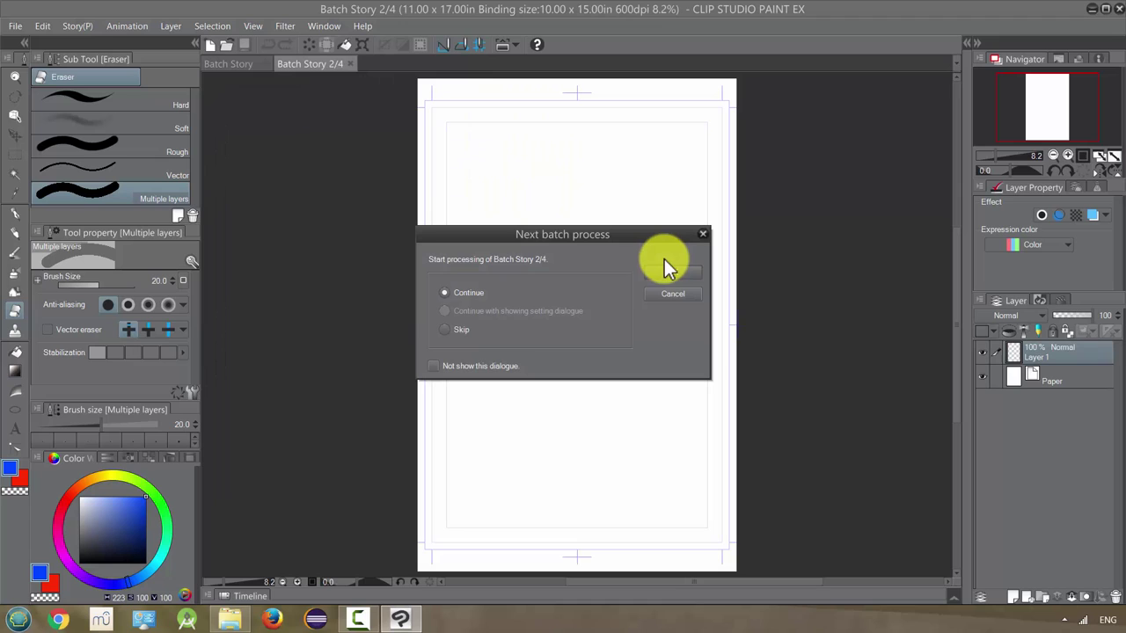
pyautogui.click(433, 367)
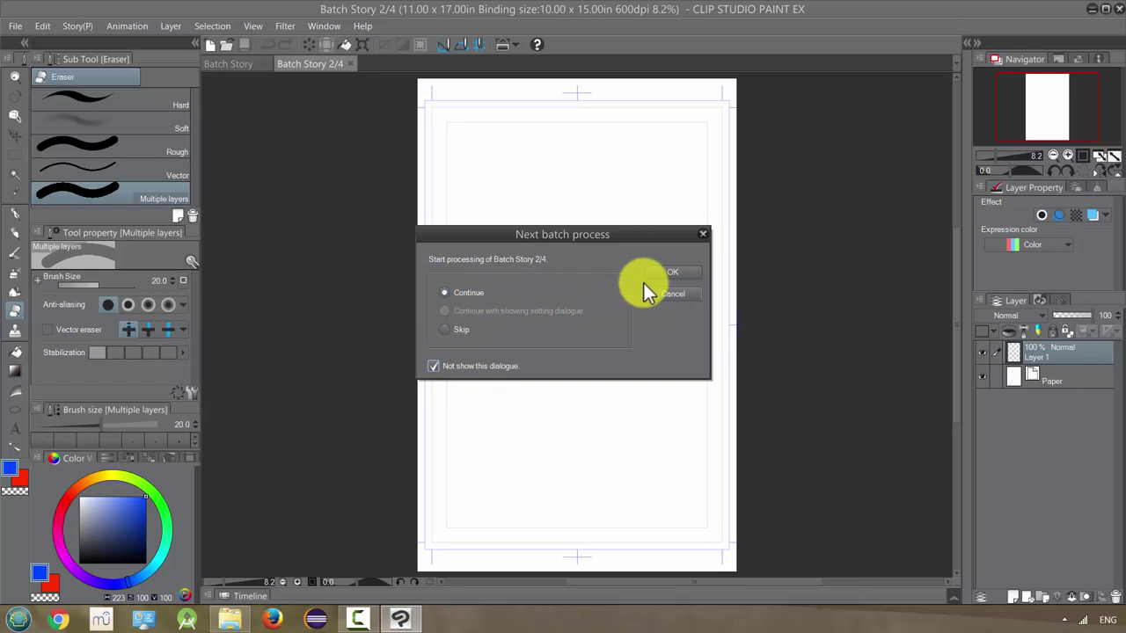
pyautogui.click(670, 271)
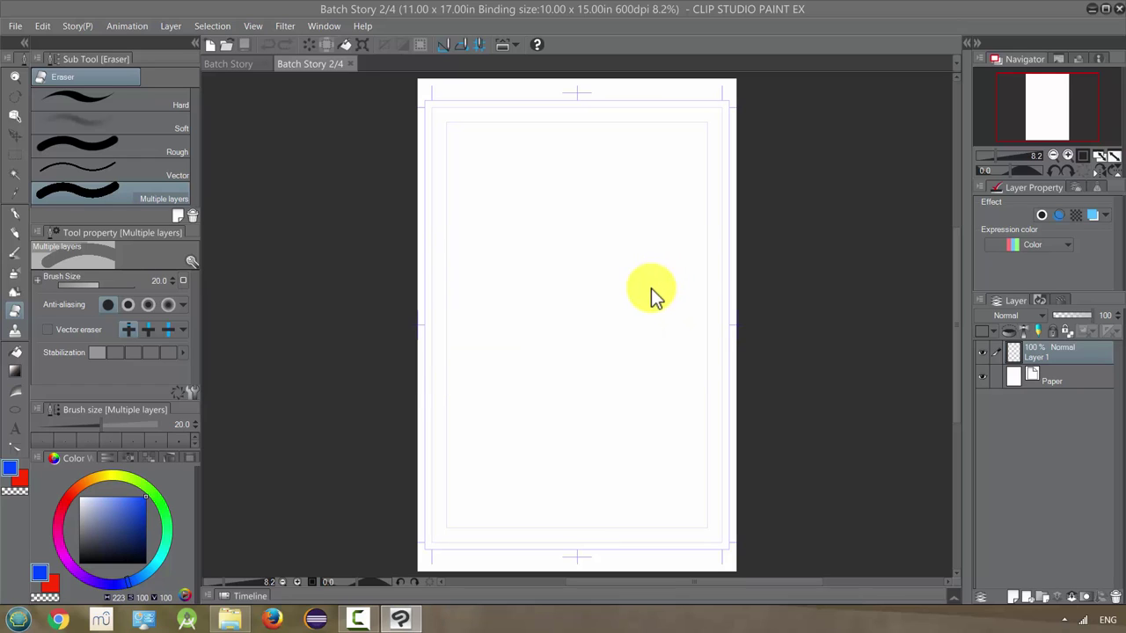
pyautogui.click(650, 288)
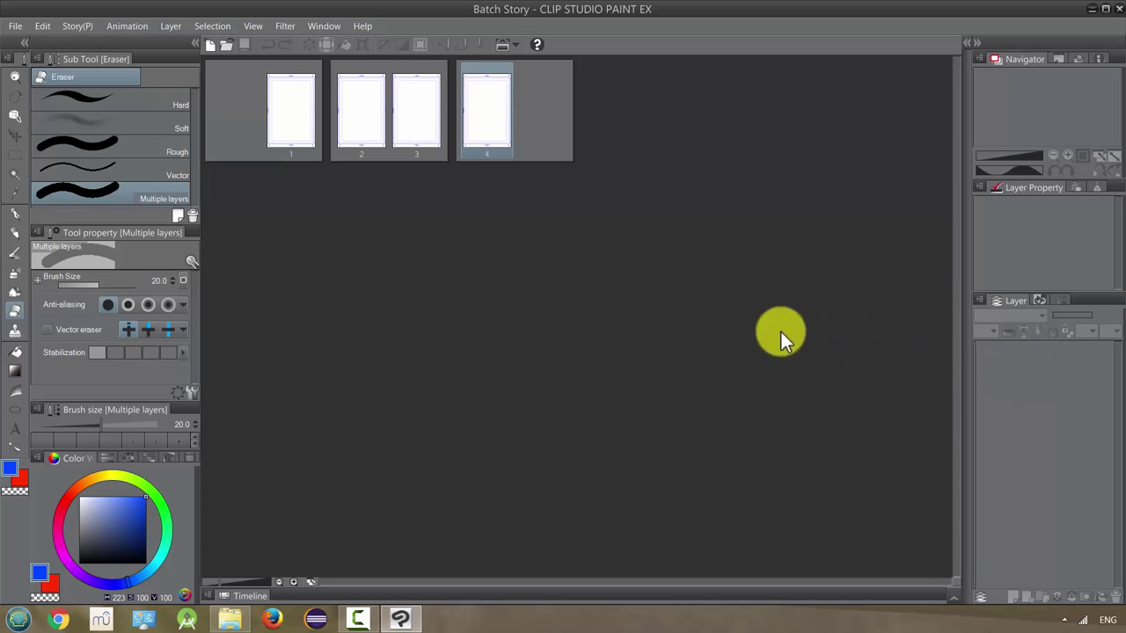
# Open pages 1 and 3 for editing and select Layer 2 on page 3.
pyautogui.doubleClick(303, 123)
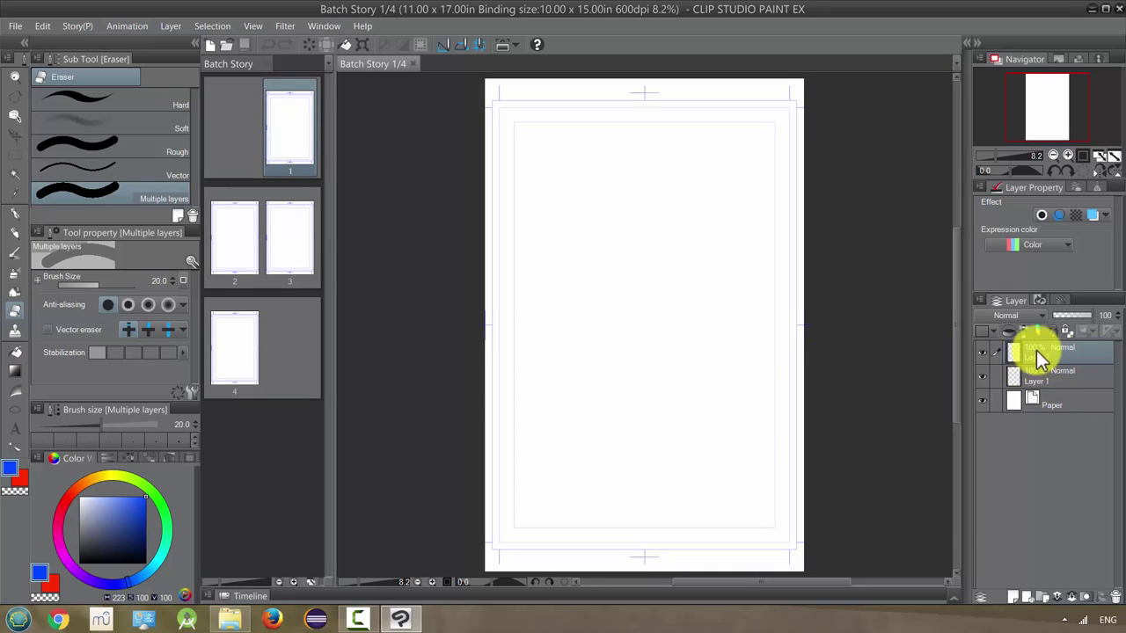
pyautogui.doubleClick(289, 251)
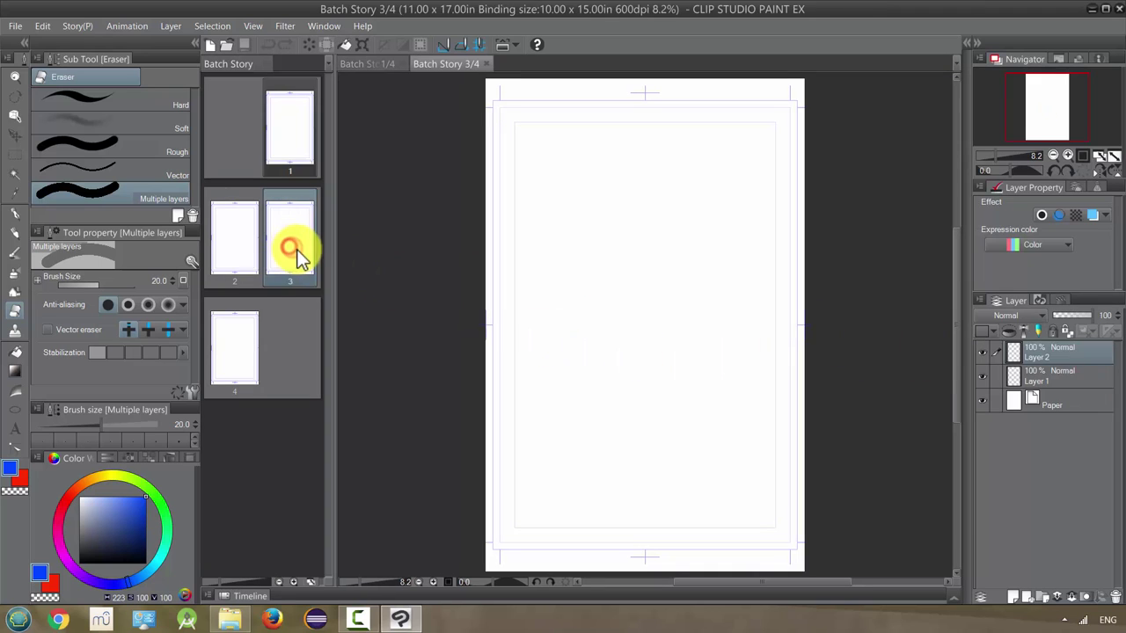
pyautogui.click(993, 352)
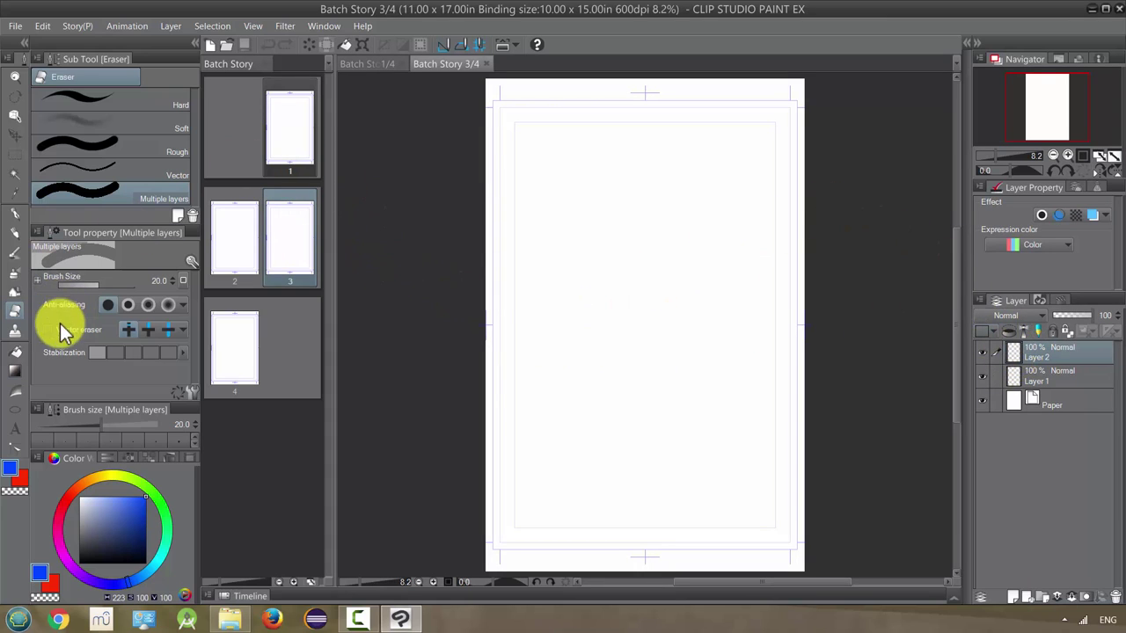
# Spray a zigzag on page 3 and three blue scribbles on page 1 with the Tone scraping airbrush.
pyautogui.click(14, 272)
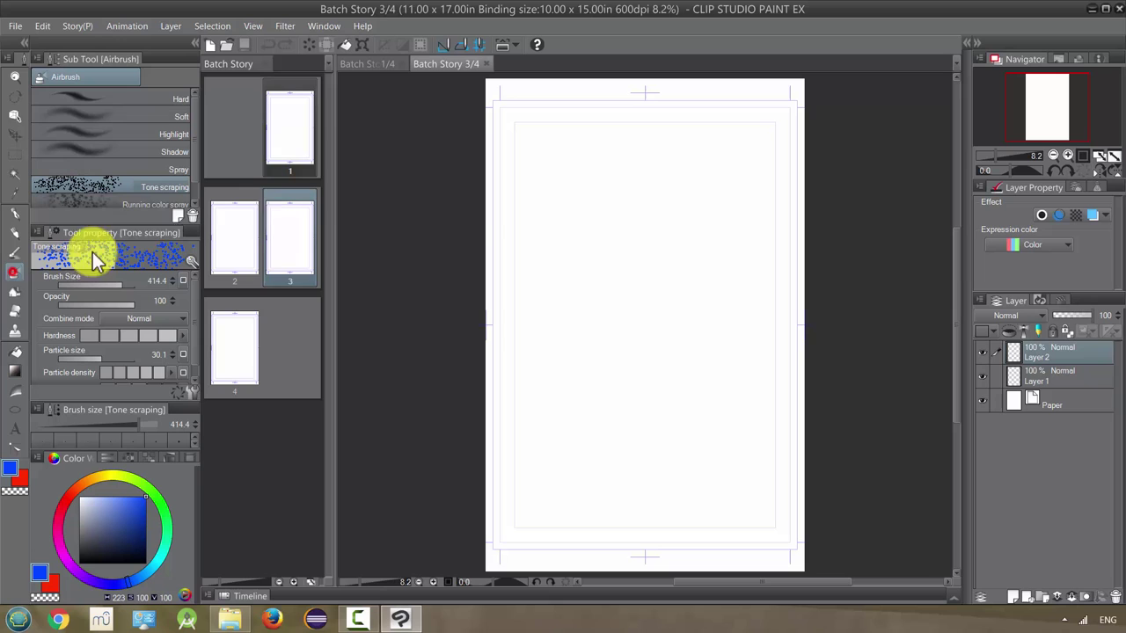
pyautogui.moveTo(661, 214)
pyautogui.mouseDown()
pyautogui.moveTo(630, 266)
pyautogui.moveTo(635, 534)
pyautogui.mouseUp()
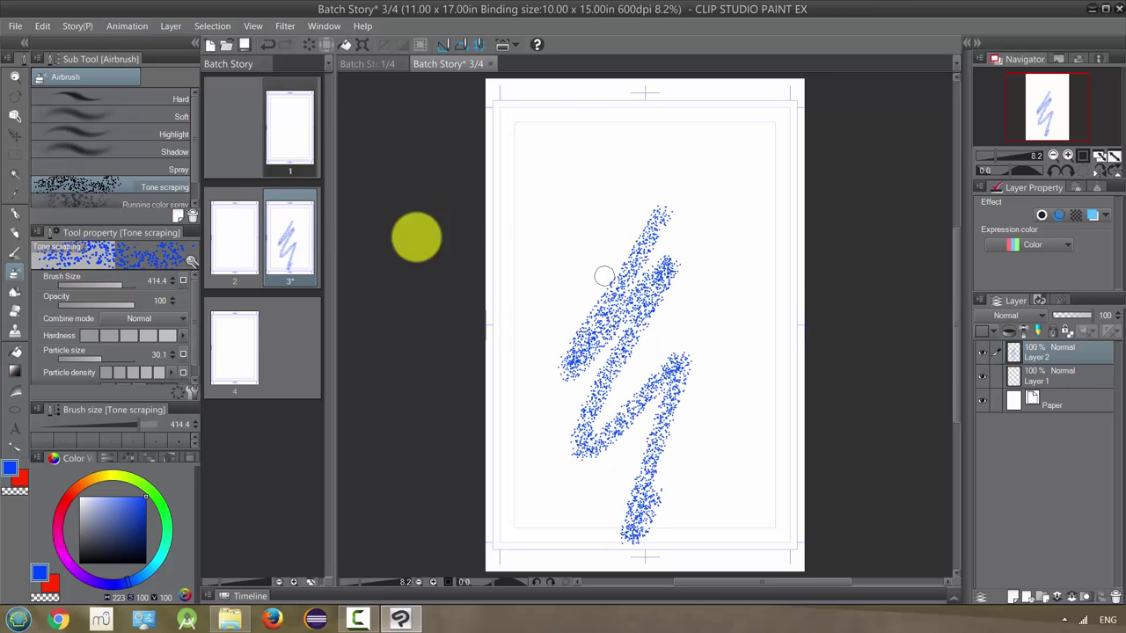
pyautogui.doubleClick(279, 130)
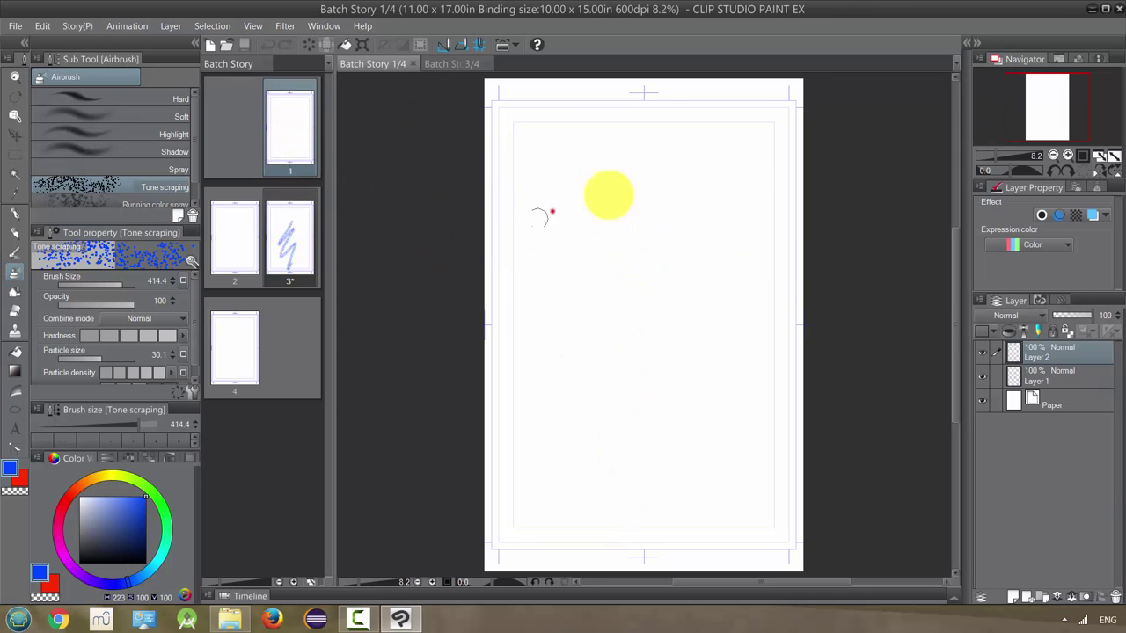
pyautogui.moveTo(533, 215); pyautogui.dragTo(763, 159)
pyautogui.moveTo(607, 244); pyautogui.dragTo(726, 206)
pyautogui.moveTo(572, 309); pyautogui.dragTo(713, 266)
# Spray an orange scribble on page 2 and a yellow scribble on page 4.
pyautogui.doubleClick(241, 246)
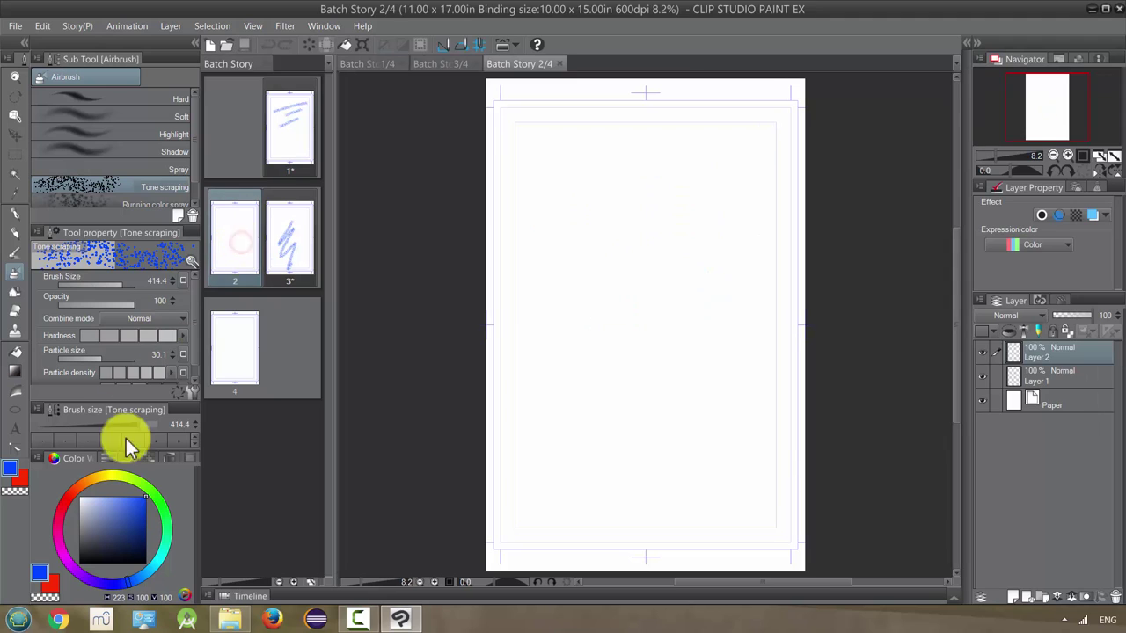
pyautogui.click(81, 481)
pyautogui.moveTo(611, 238); pyautogui.dragTo(728, 364)
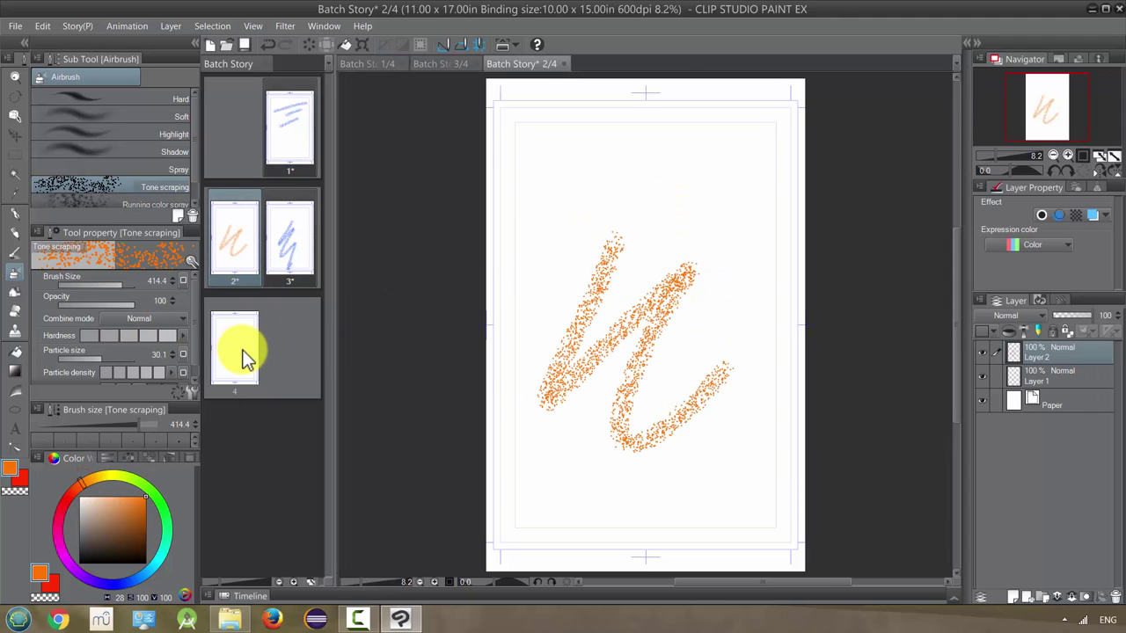
pyautogui.doubleClick(239, 351)
pyautogui.click(106, 475)
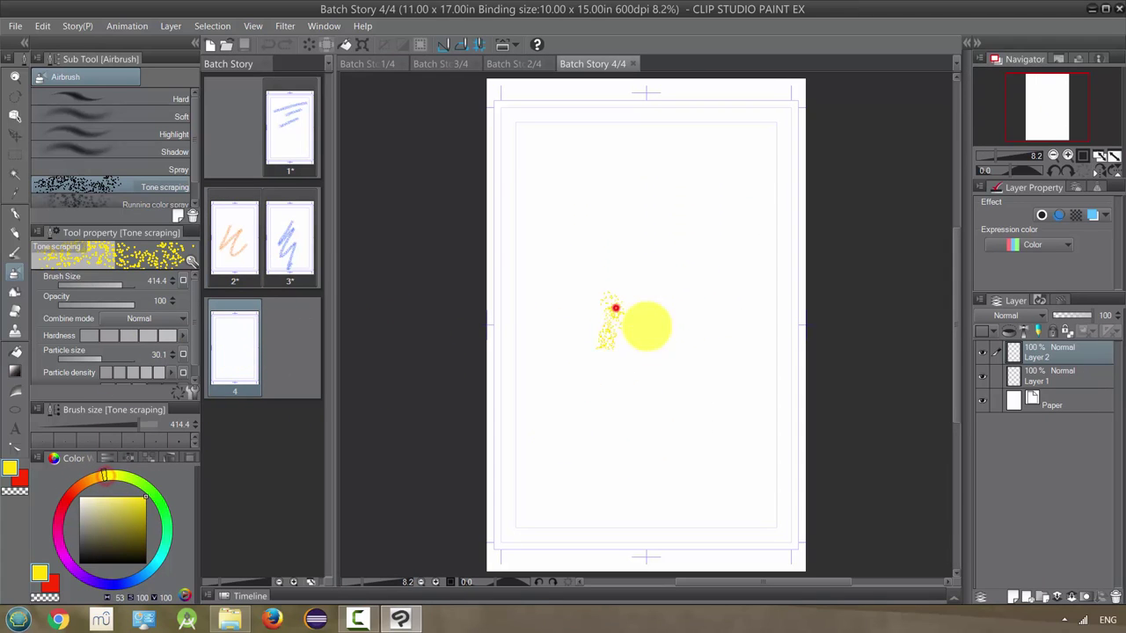
pyautogui.moveTo(613, 306); pyautogui.dragTo(727, 219)
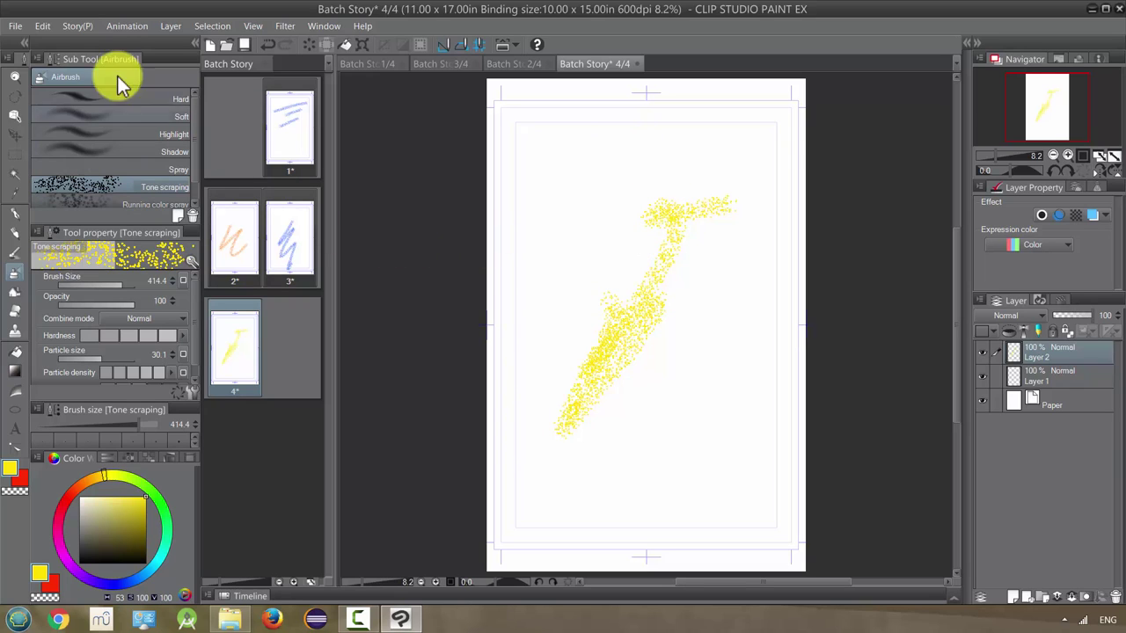
# Show the Export multiple pages submenu under the File menu.
pyautogui.click(16, 26)
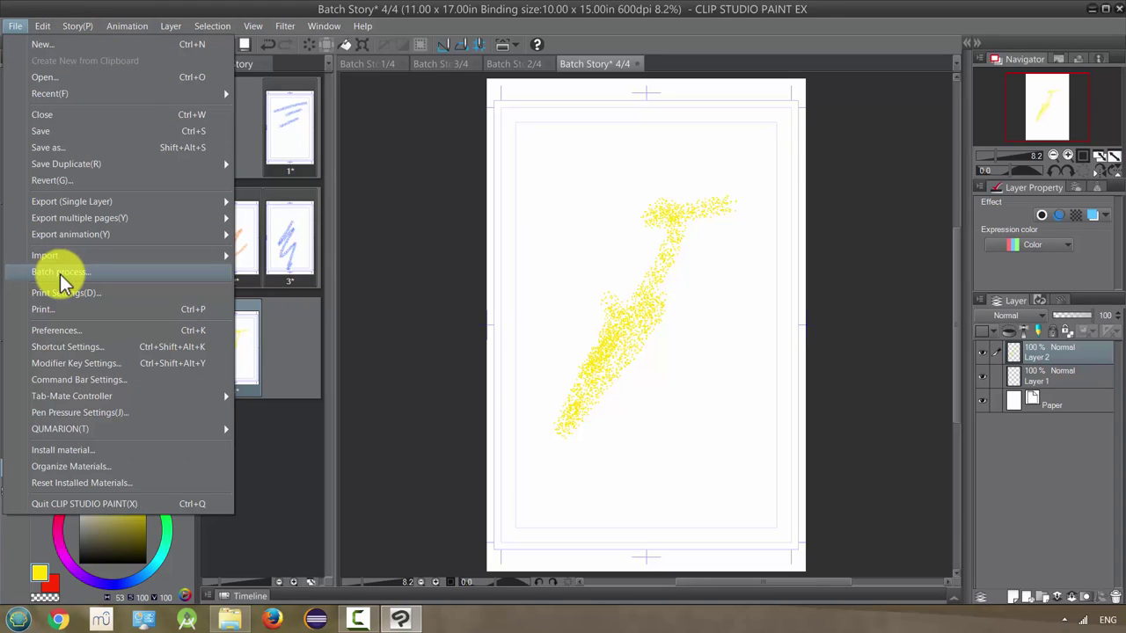
pyautogui.moveTo(79, 253)
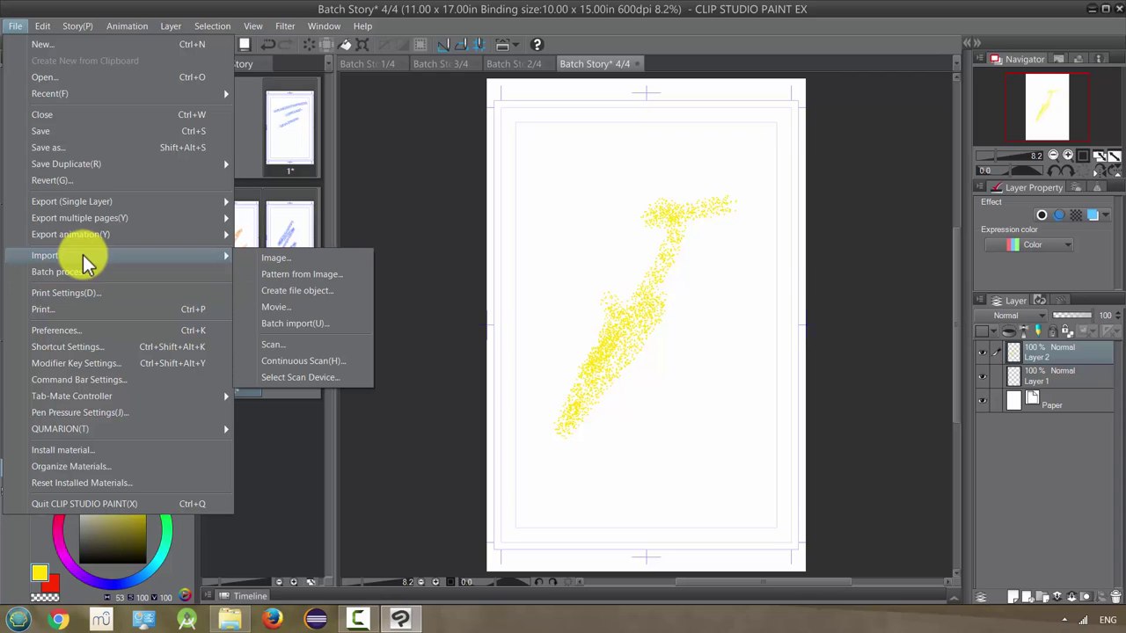
pyautogui.moveTo(83, 220)
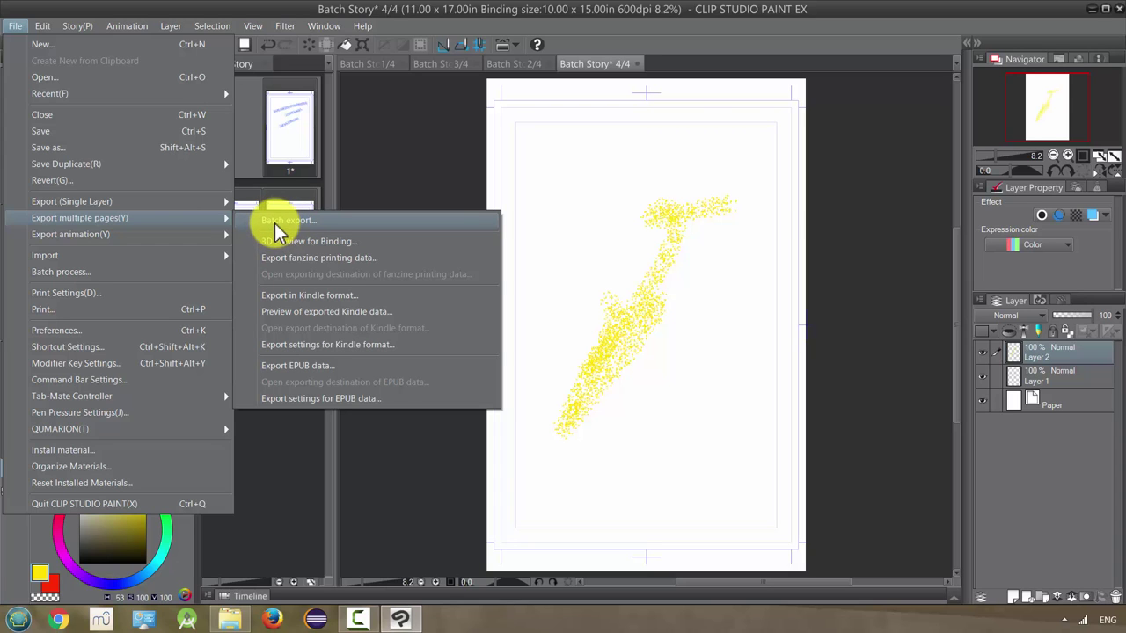
# Set Batch export to jpg format covering all pages.
pyautogui.click(276, 228)
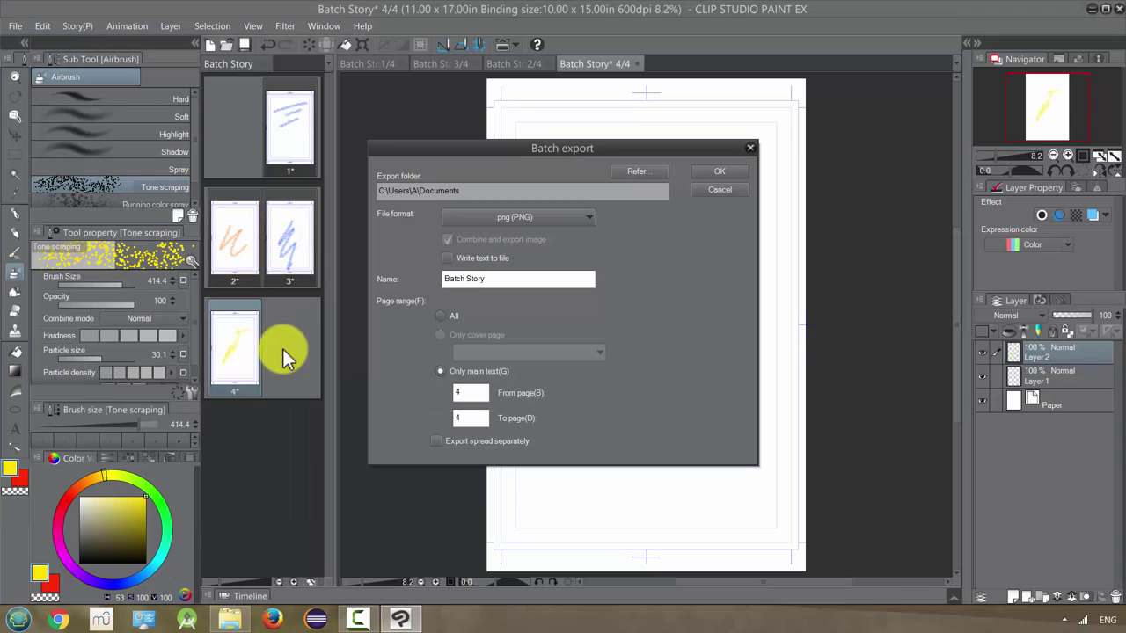
pyautogui.click(495, 220)
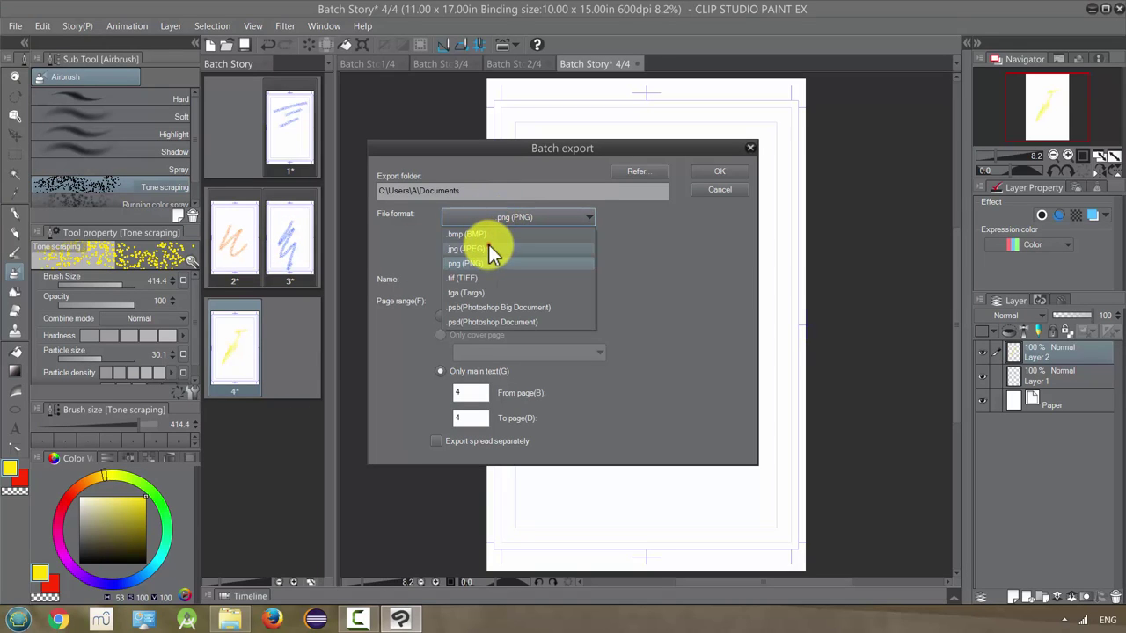
pyautogui.click(488, 249)
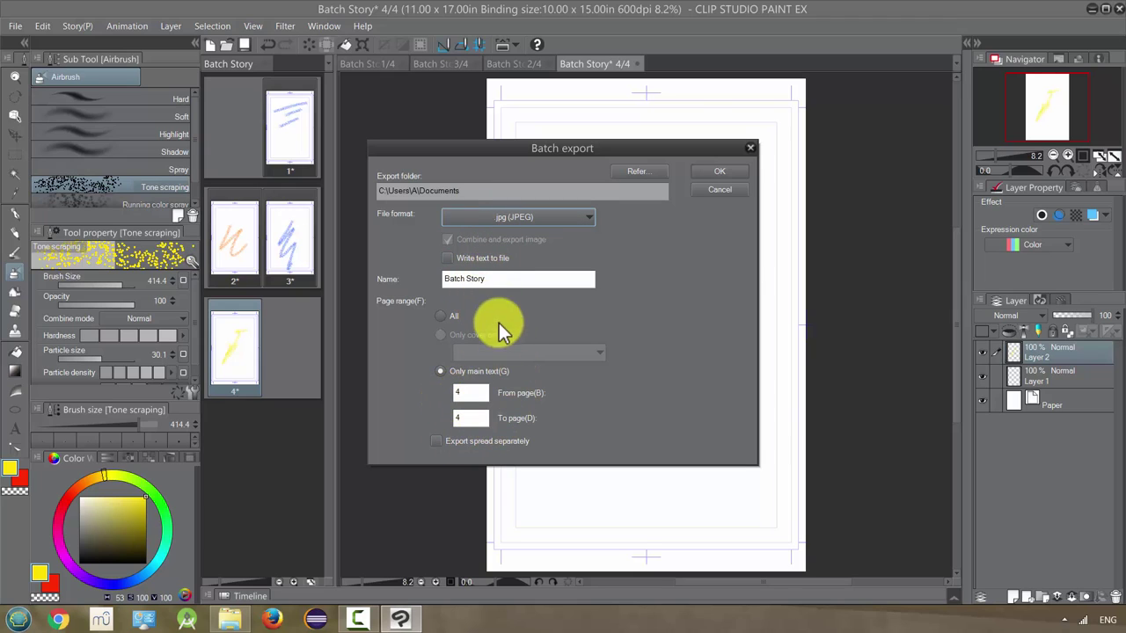
pyautogui.click(442, 317)
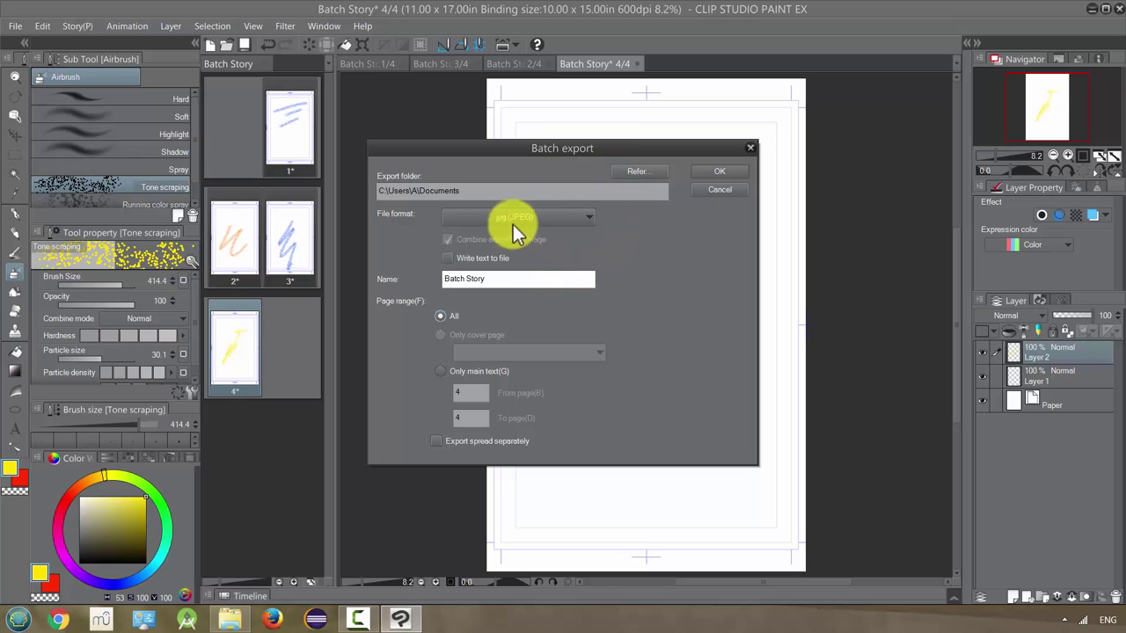
# Choose Desktop\COURSE STUFF as the export destination folder.
pyautogui.click(639, 171)
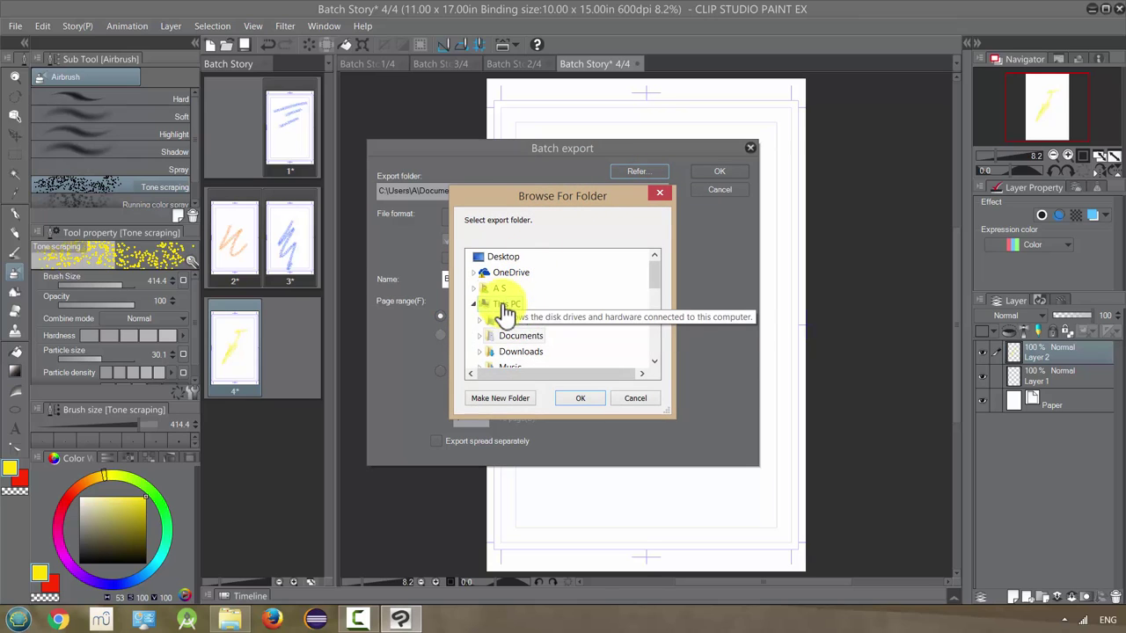
pyautogui.moveTo(652, 270); pyautogui.dragTo(656, 316)
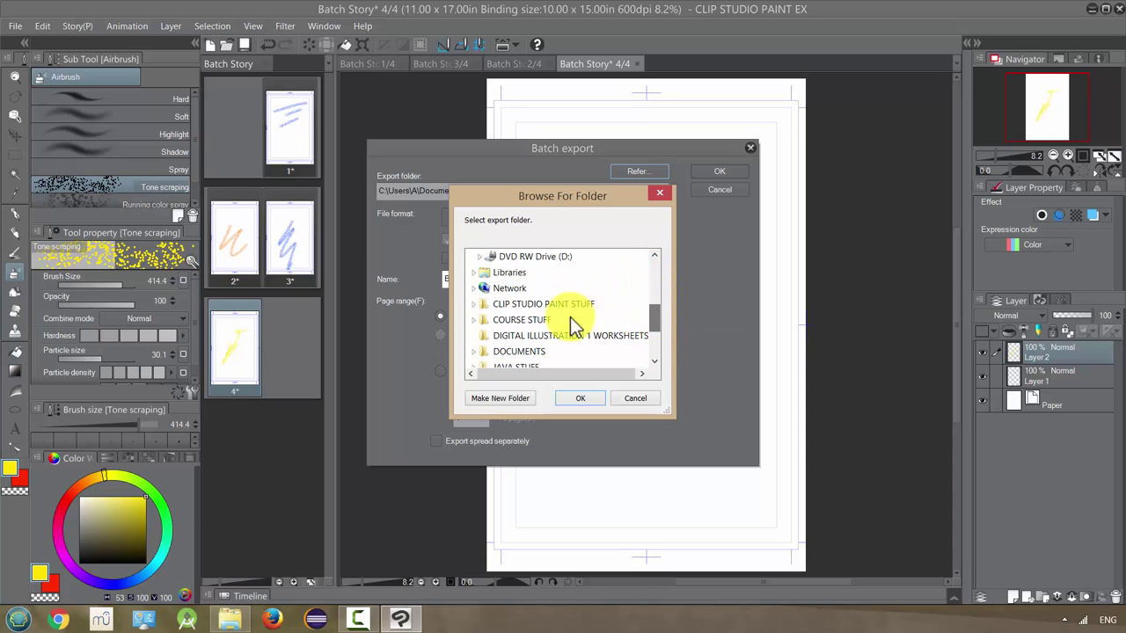
pyautogui.doubleClick(521, 327)
pyautogui.click(578, 401)
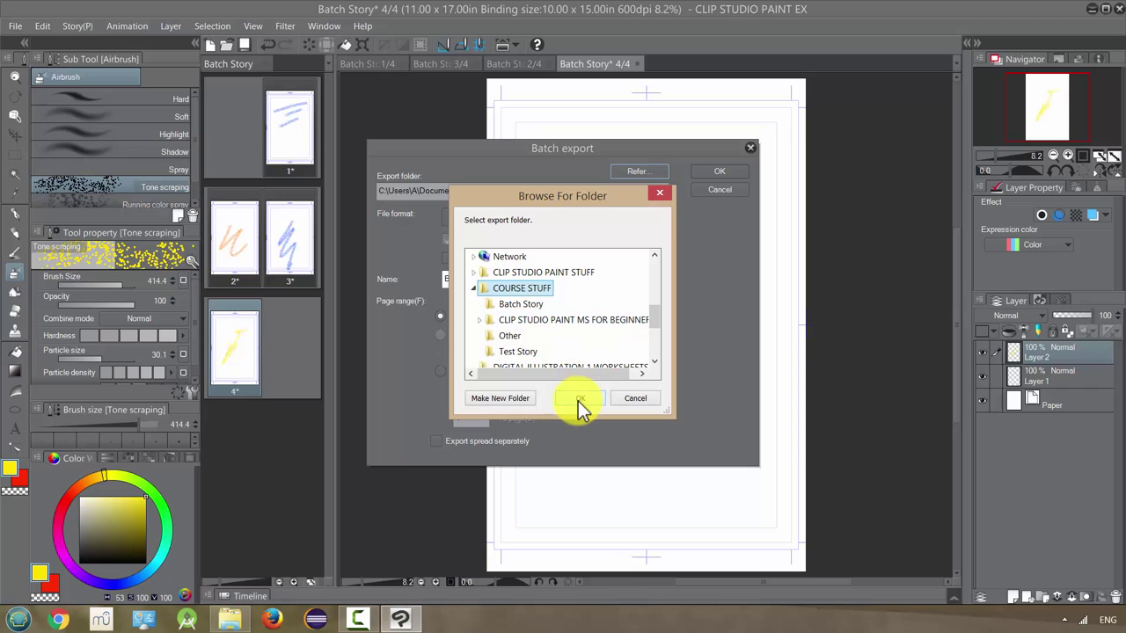
pyautogui.click(582, 400)
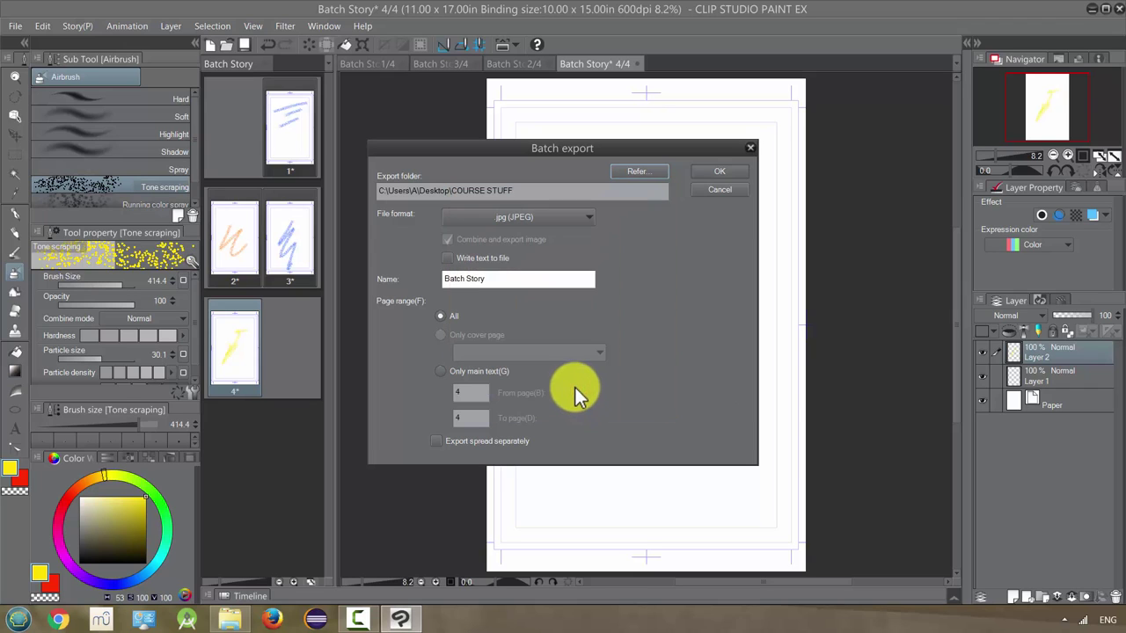
# Export all pages as JPEG at quality 90 with Prefer quality rasterizing, then check COURSE STUFF in File Explorer.
pyautogui.click(712, 170)
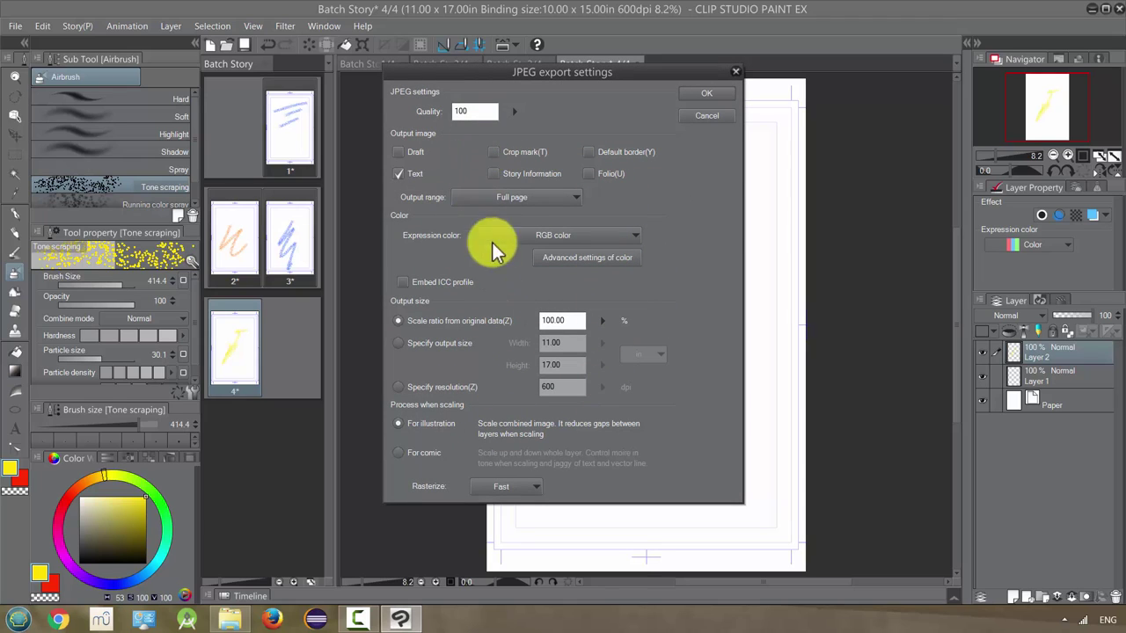
pyautogui.doubleClick(471, 111)
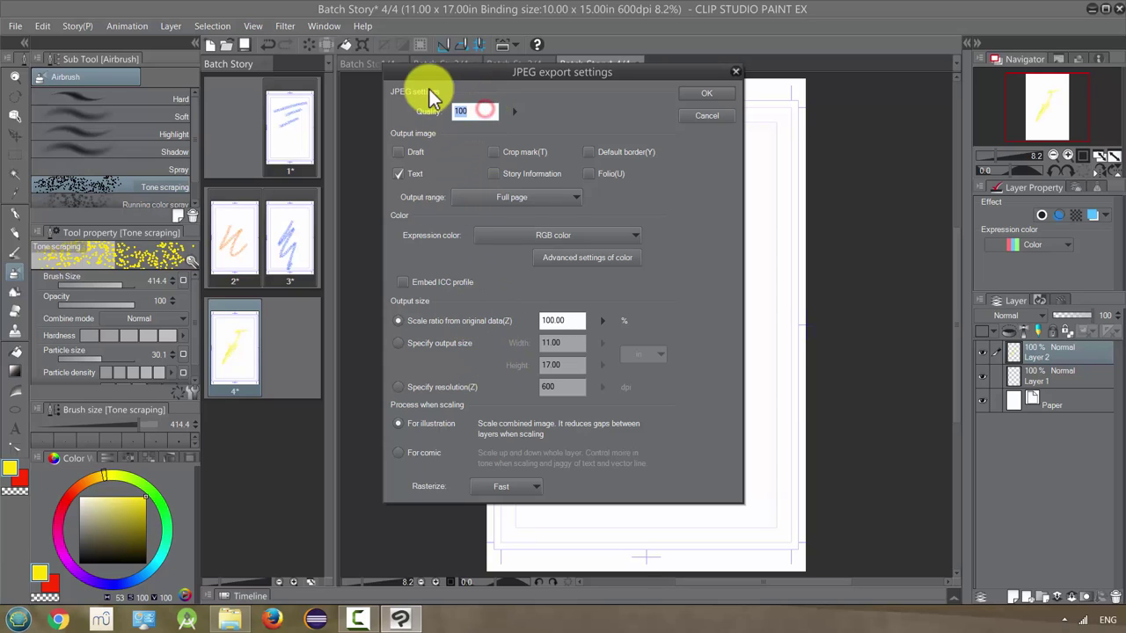
pyautogui.write('90')
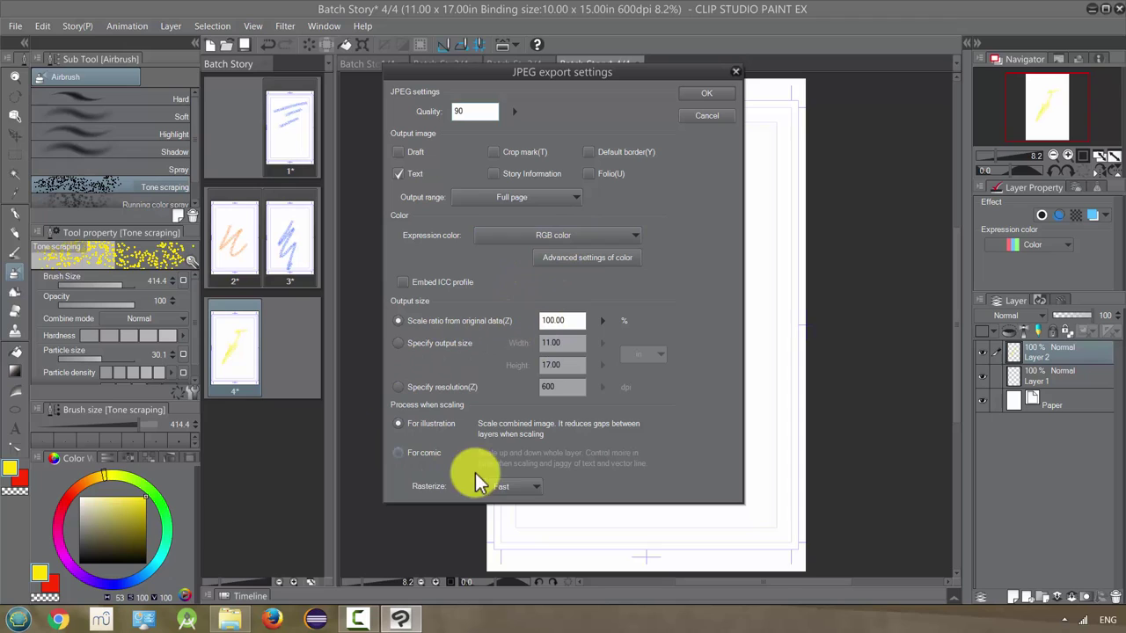
pyautogui.click(510, 488)
pyautogui.click(500, 517)
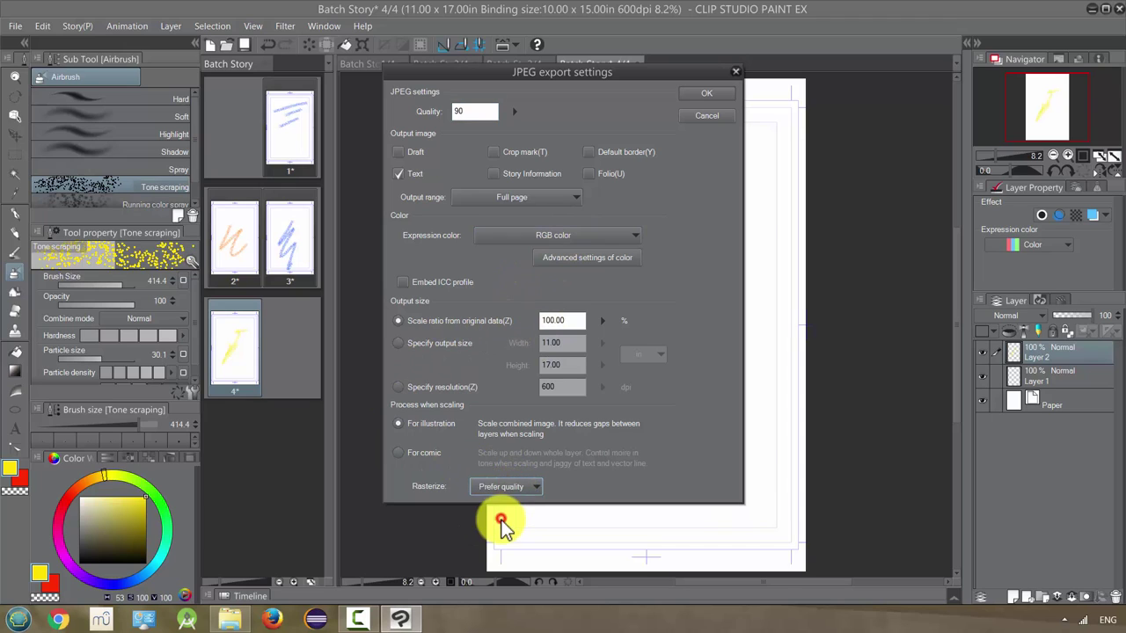
pyautogui.click(713, 91)
pyautogui.click(678, 173)
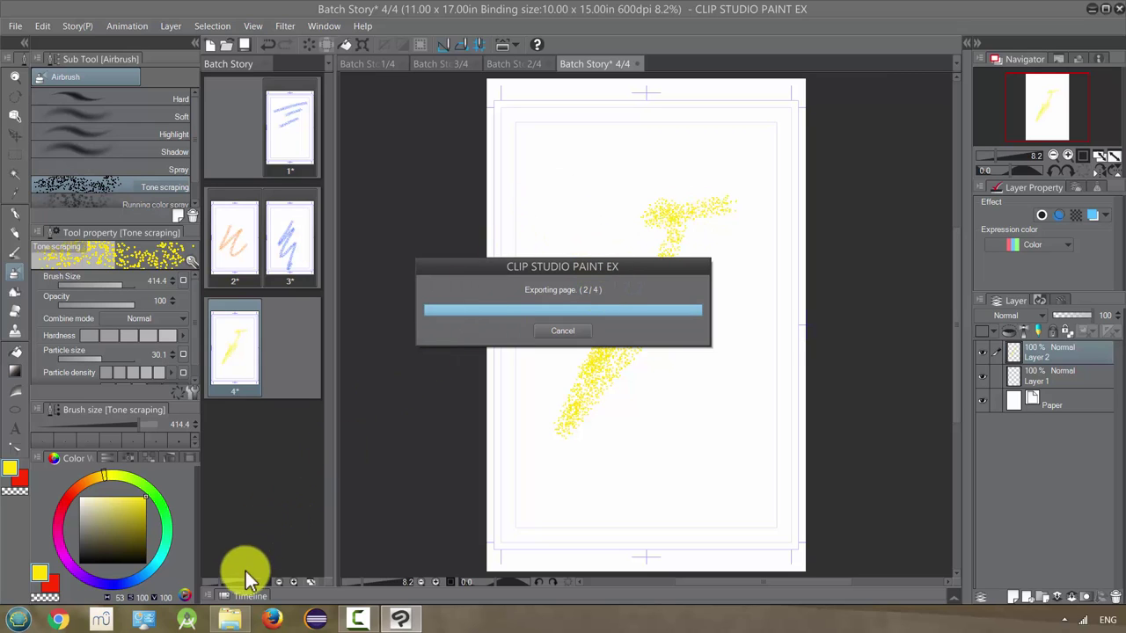
pyautogui.click(231, 618)
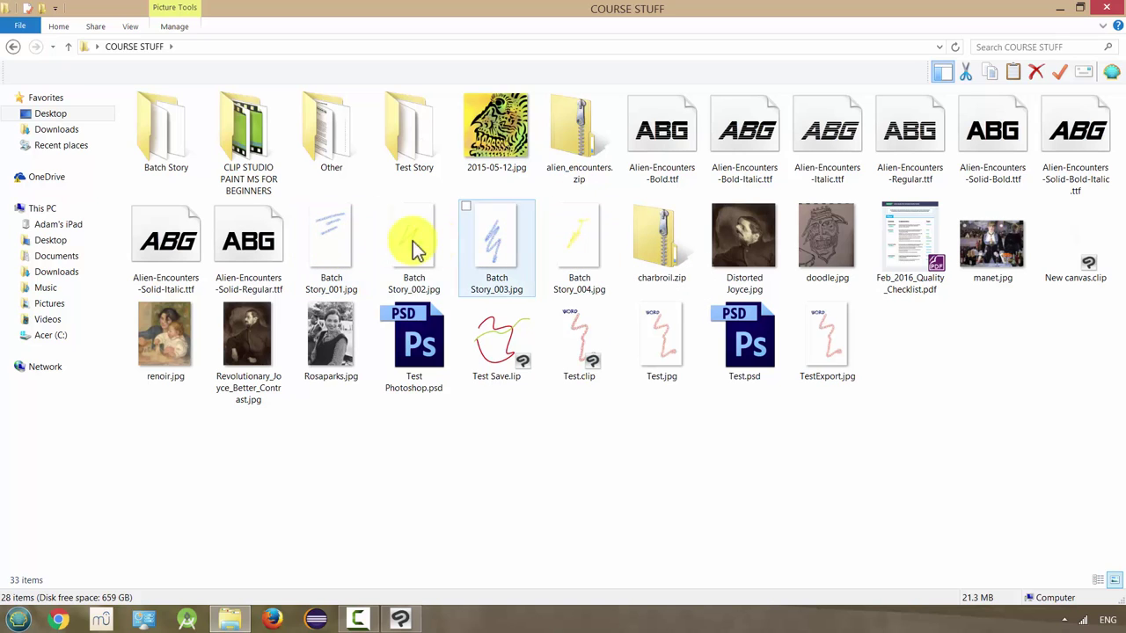
pyautogui.click(339, 231)
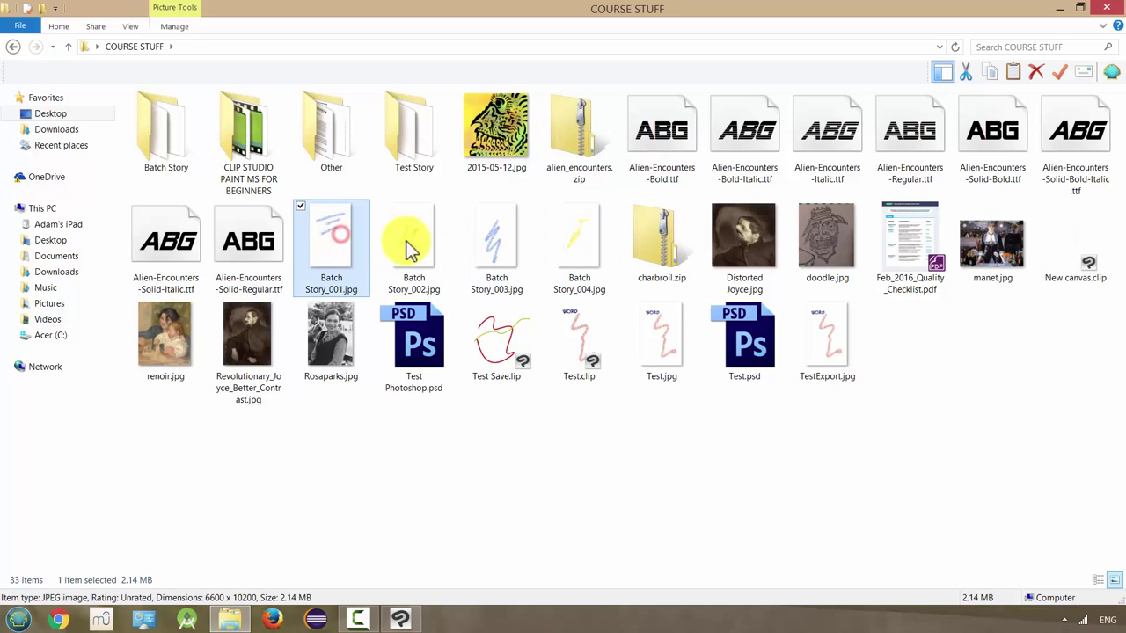
pyautogui.keyDown('shift'); pyautogui.click(579, 239); pyautogui.keyUp('shift')
pyautogui.doubleClick(334, 231)
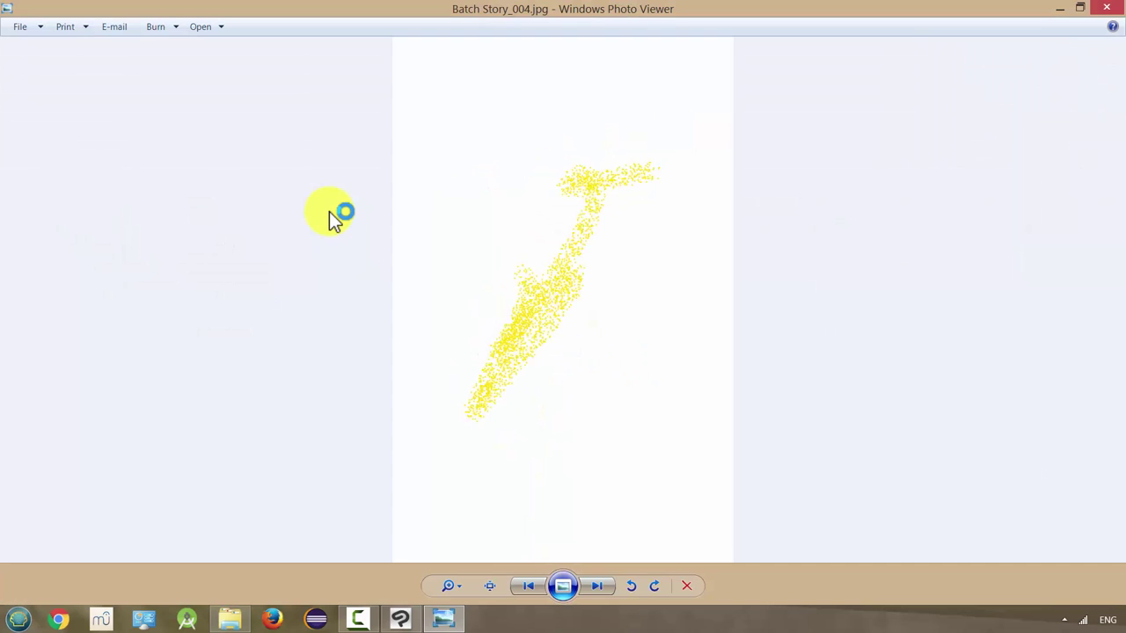
pyautogui.click(1105, 8)
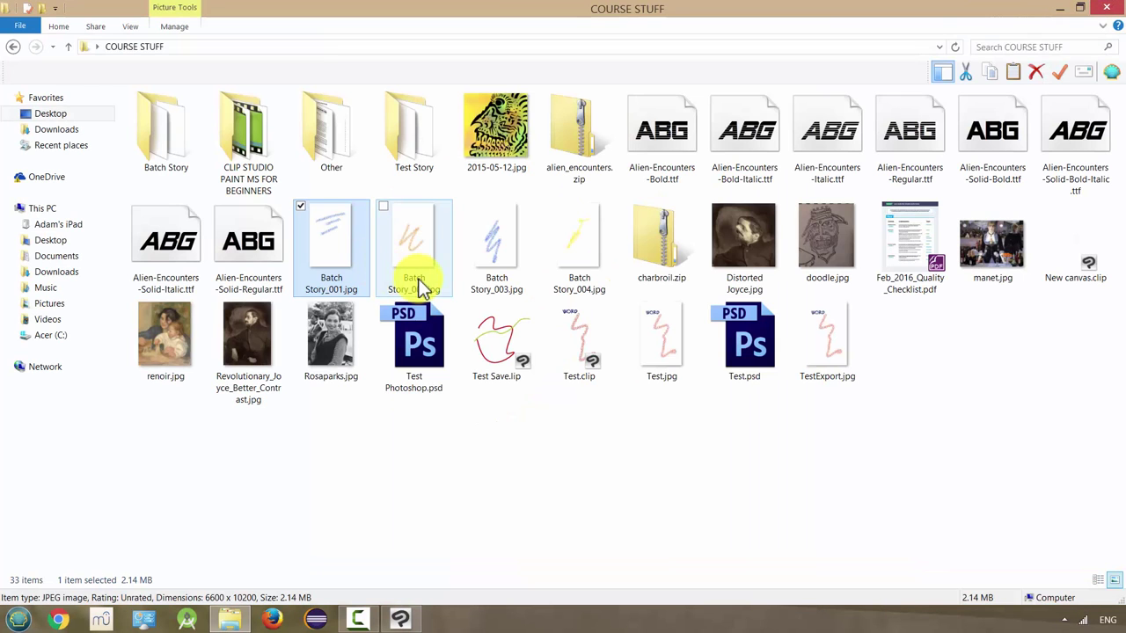